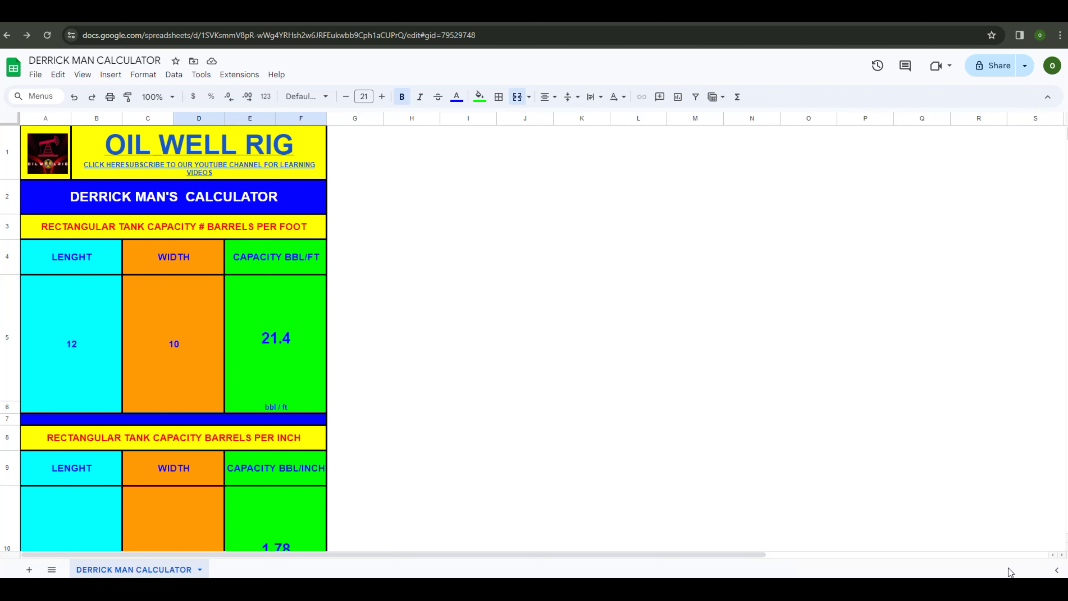
# Scroll through the calculator sheet to review its sections.
pyautogui.scroll(-2, 454, 325)
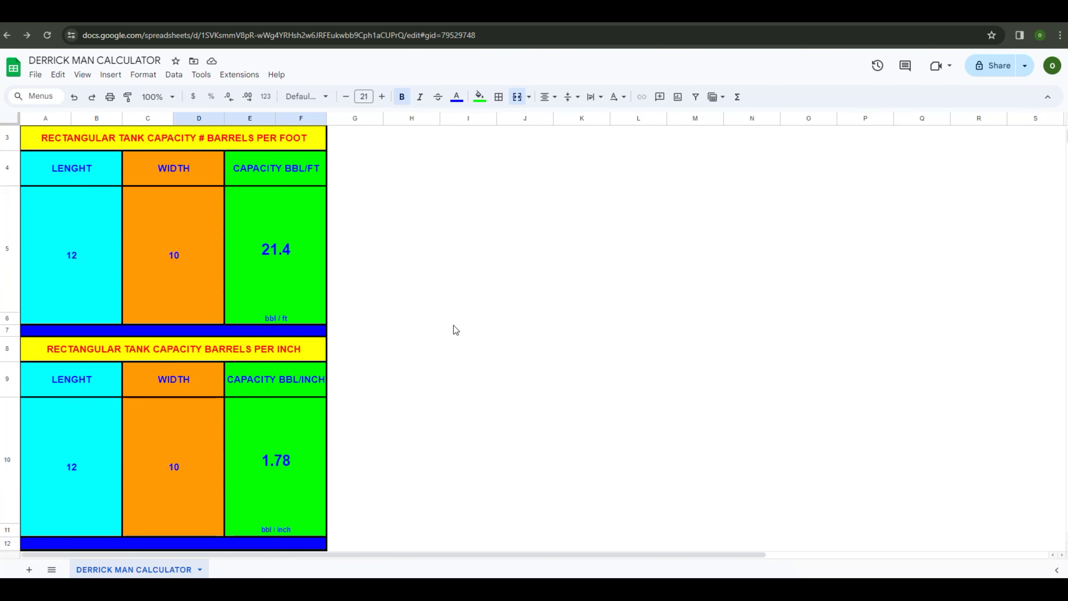
pyautogui.scroll(-2, 455, 329)
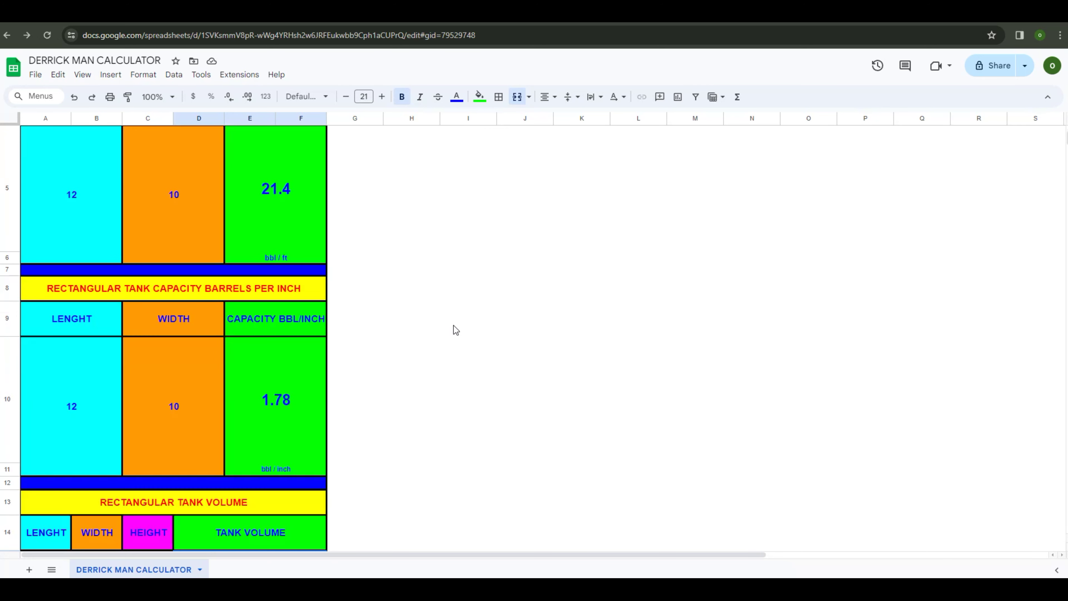
pyautogui.scroll(-5, 453, 325)
pyautogui.scroll(-1, 453, 326)
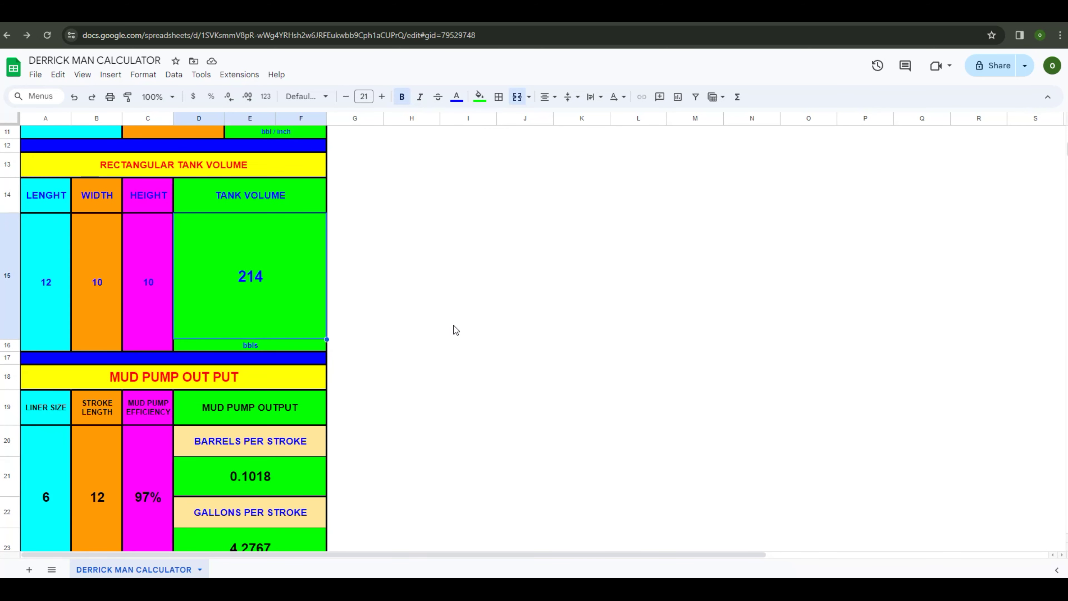
pyautogui.scroll(-6, 453, 326)
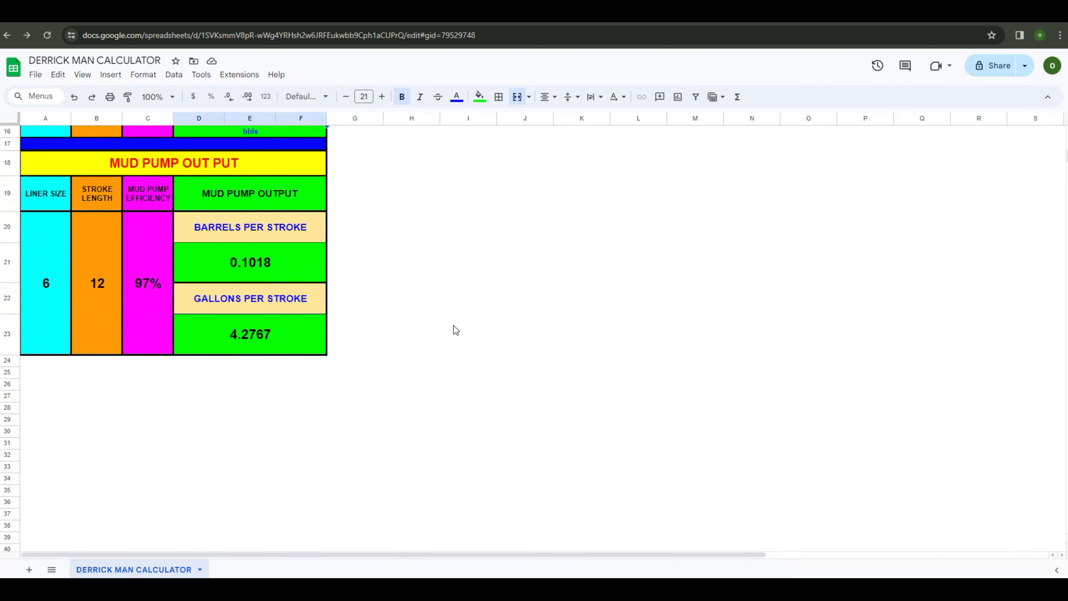
pyautogui.scroll(12, 453, 325)
pyautogui.scroll(5, 453, 326)
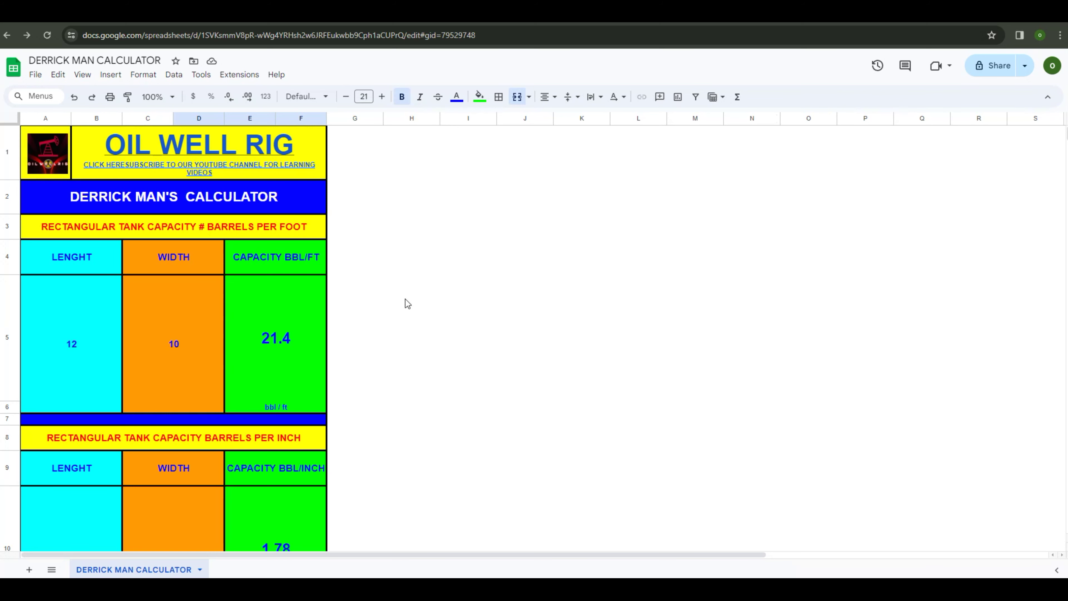
pyautogui.scroll(-2, 404, 299)
pyautogui.scroll(-6, 405, 299)
pyautogui.scroll(-4, 404, 299)
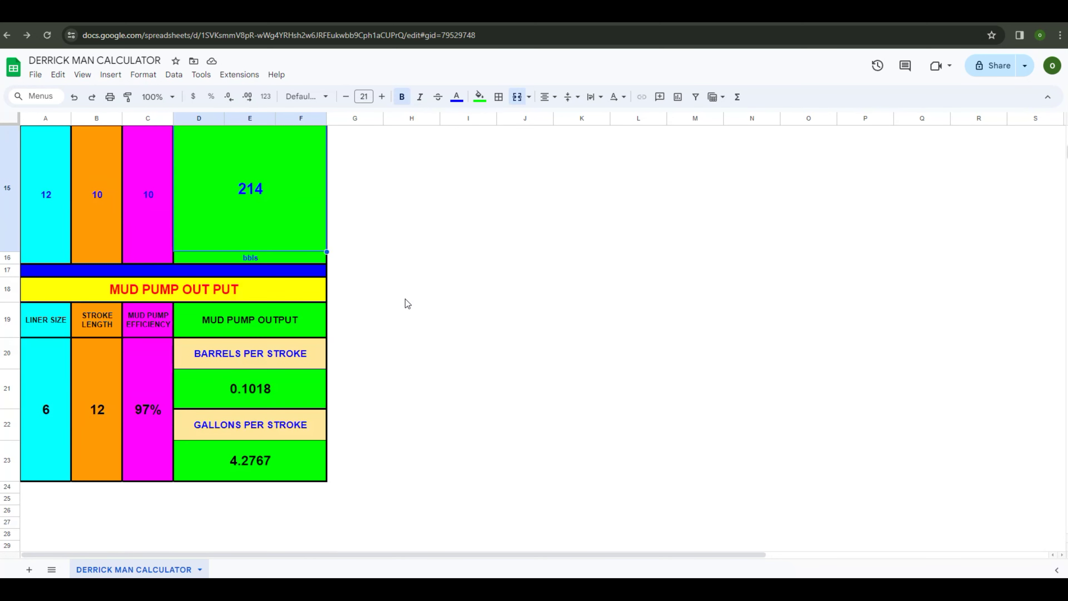
pyautogui.scroll(7, 404, 298)
pyautogui.scroll(3, 404, 298)
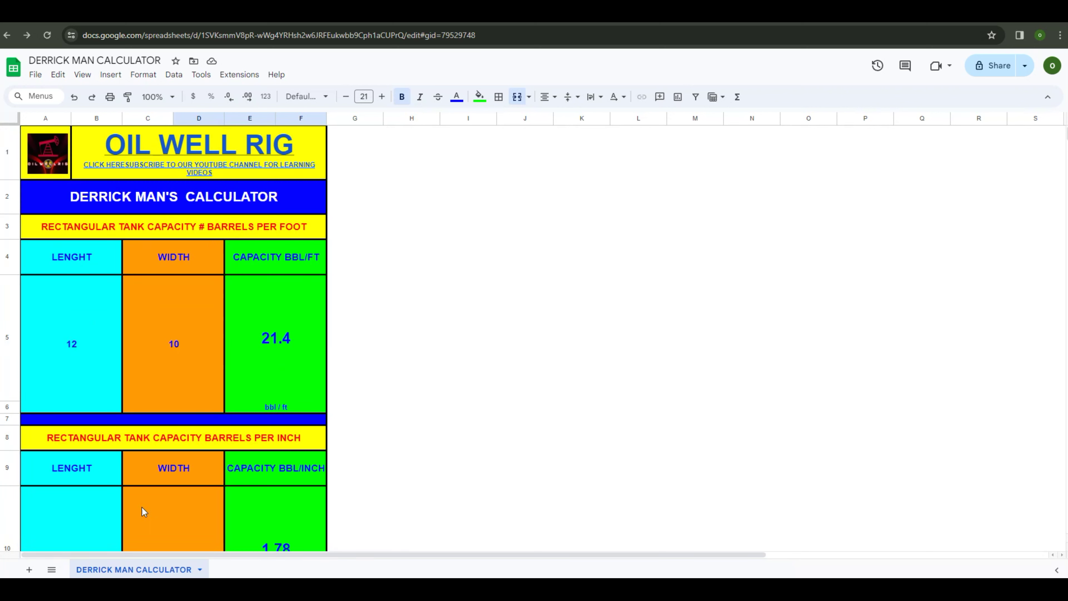
pyautogui.scroll(-2, 206, 420)
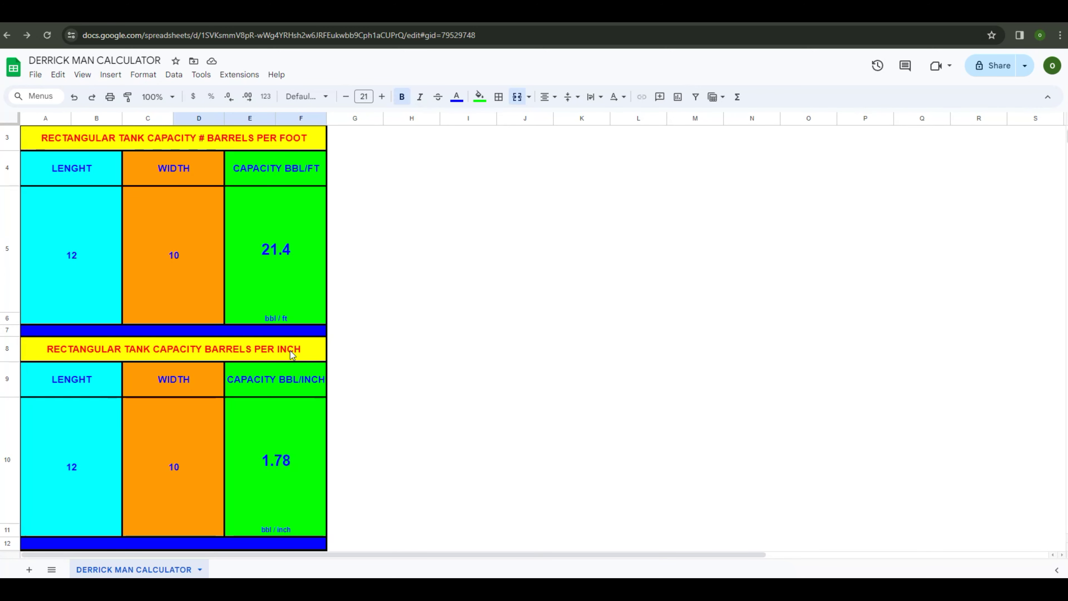
pyautogui.scroll(-2, 290, 351)
pyautogui.scroll(-5, 294, 444)
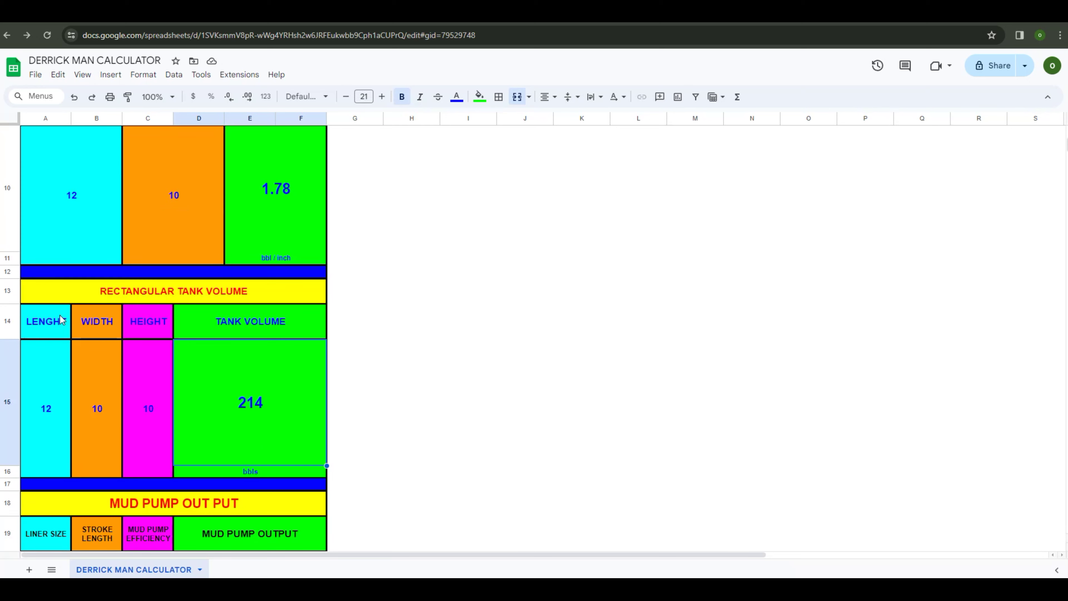
pyautogui.scroll(-5, 167, 419)
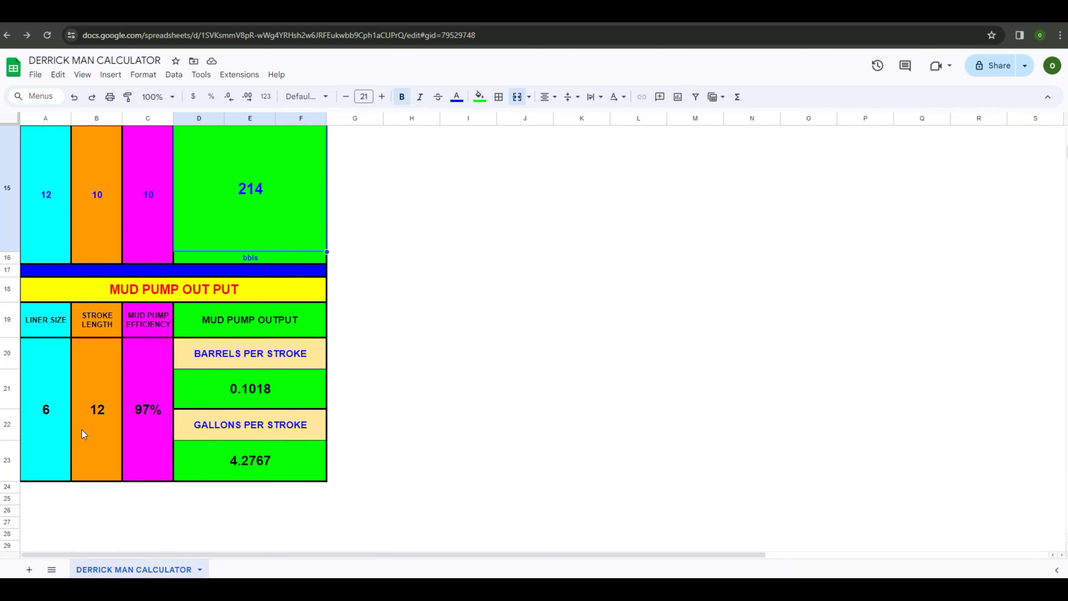
pyautogui.scroll(1, 160, 439)
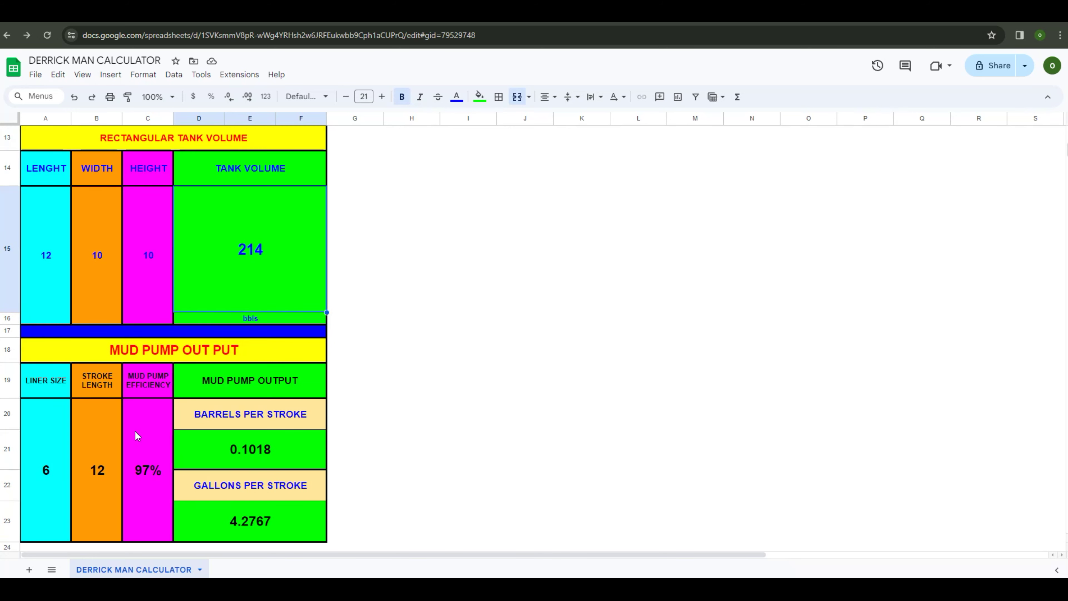
pyautogui.scroll(3, 134, 431)
pyautogui.scroll(1, 136, 433)
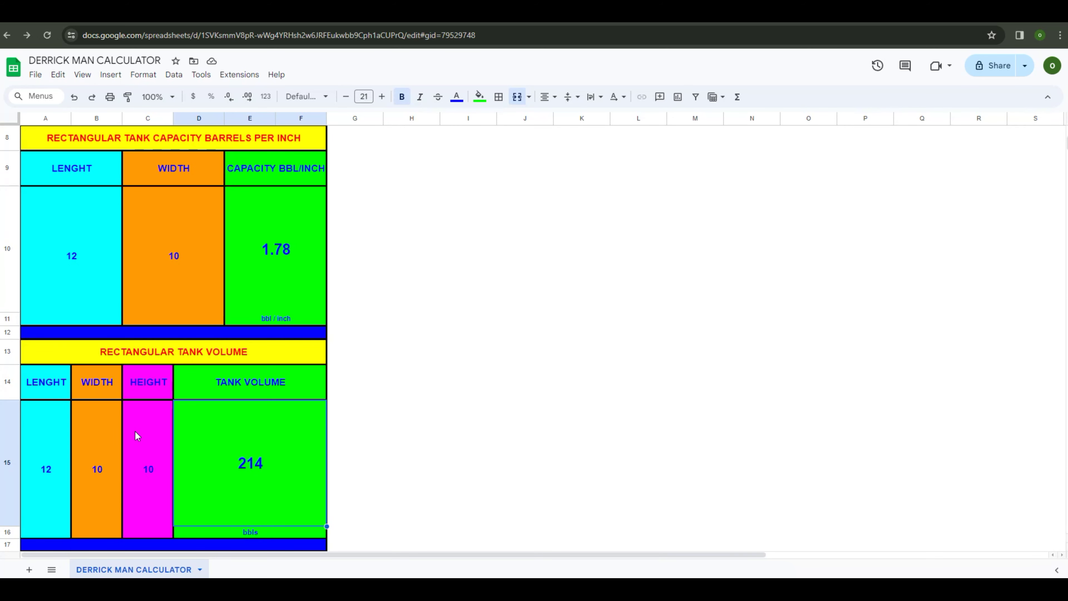
pyautogui.scroll(3, 137, 436)
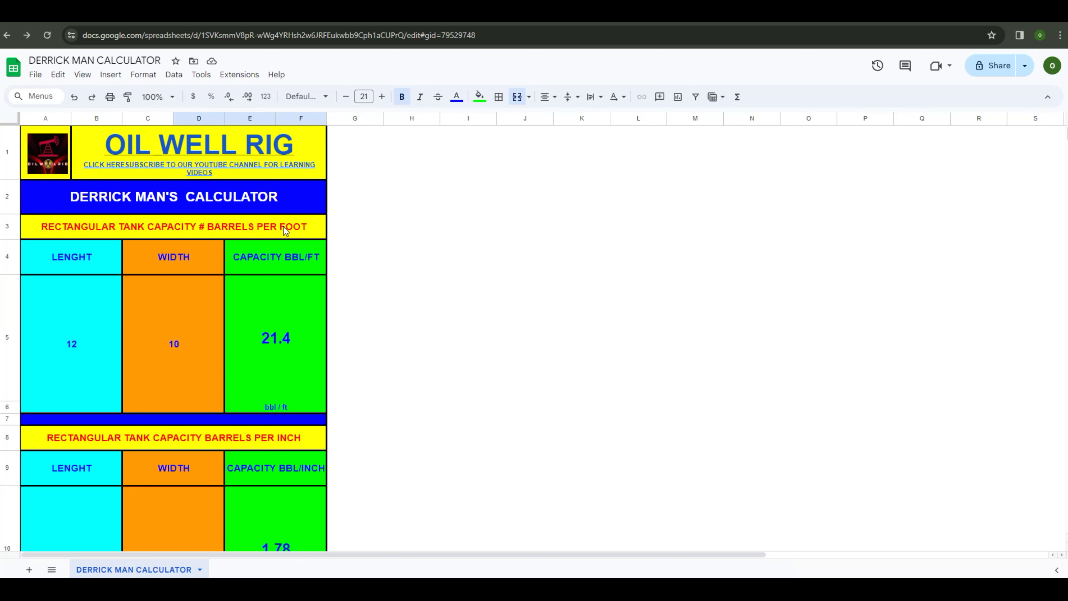
# Inspect the tank inputs 12 and 10 and results 21.4 bbl/ft, 1.78 bbl/inch, 214 bbls.
pyautogui.click(77, 318)
pyautogui.click(174, 317)
pyautogui.click(274, 311)
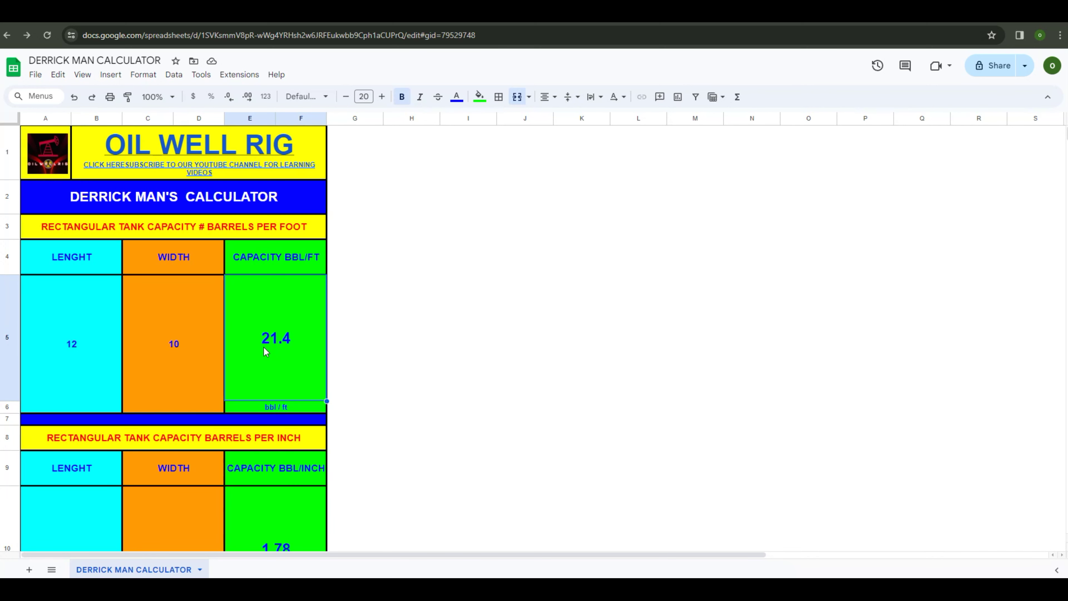
pyautogui.scroll(-3, 265, 352)
pyautogui.scroll(-3, 264, 347)
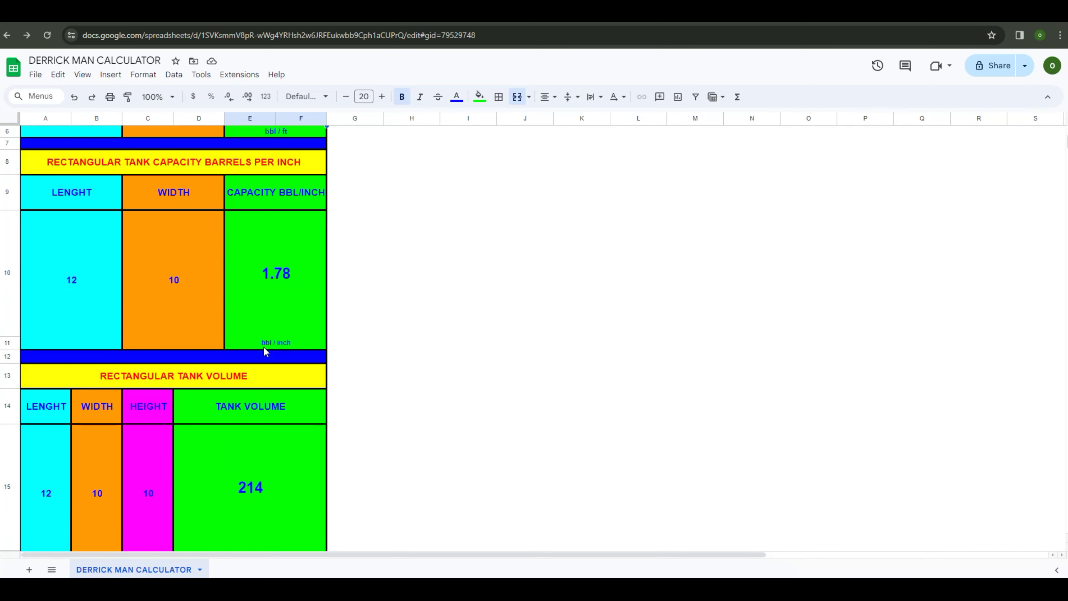
pyautogui.click(266, 234)
pyautogui.click(254, 453)
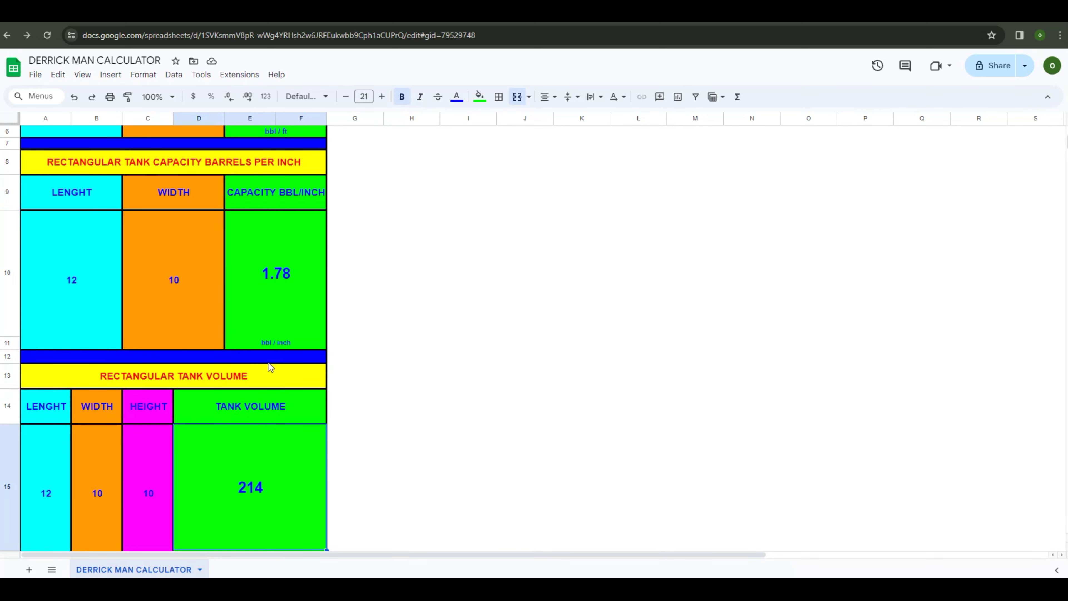
pyautogui.scroll(6, 263, 423)
pyautogui.click(270, 337)
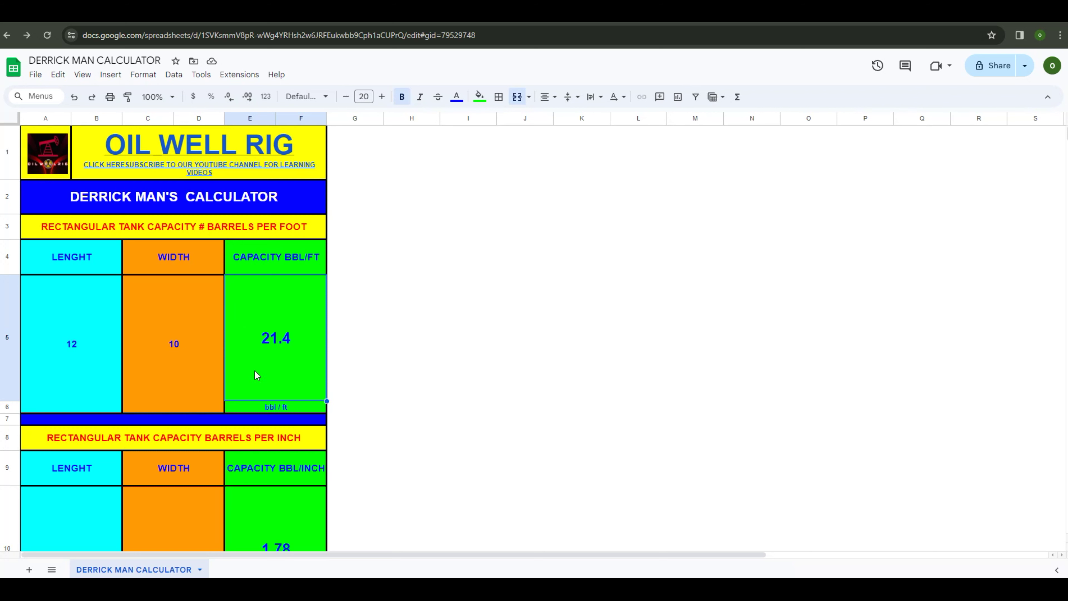
# Review the mud pump outputs 0.1018 bbl and 4.2767 gal per stroke, then recheck the tank results.
pyautogui.scroll(-4, 271, 385)
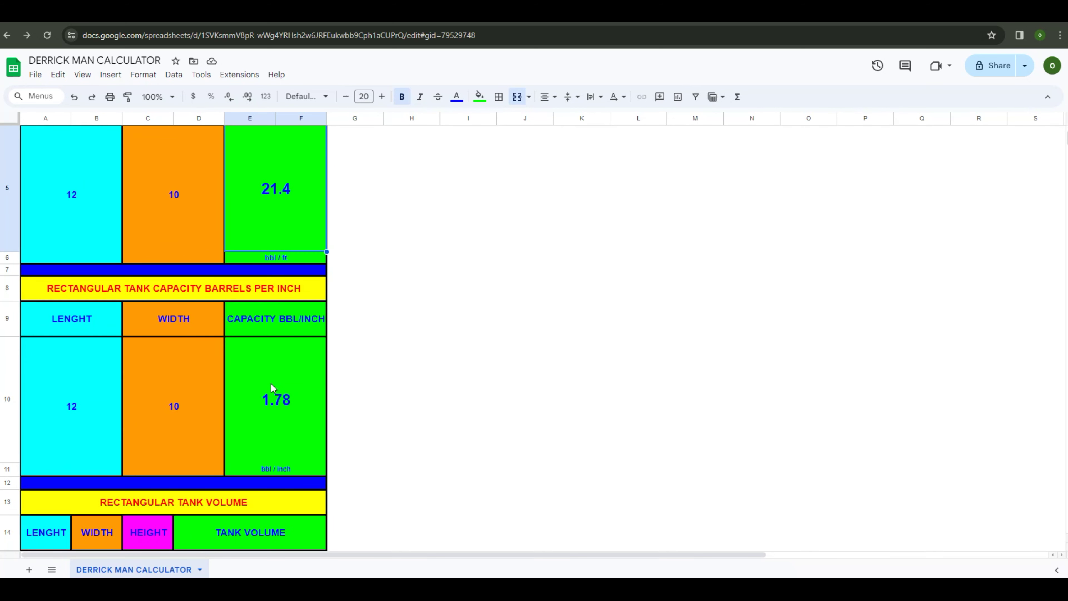
pyautogui.scroll(-5, 271, 385)
pyautogui.scroll(-5, 271, 383)
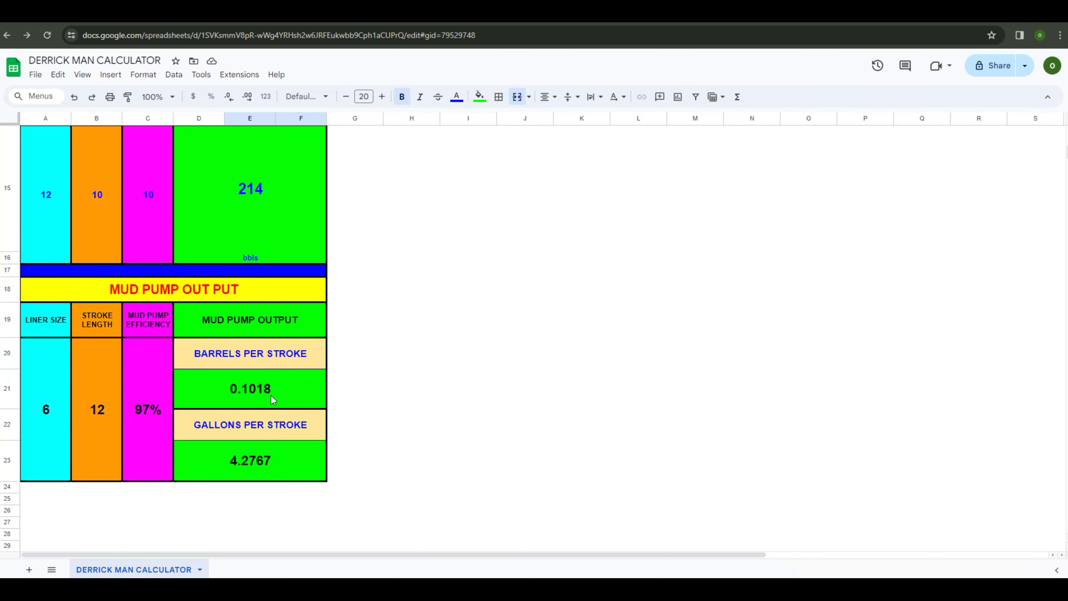
pyautogui.click(282, 396)
pyautogui.click(268, 460)
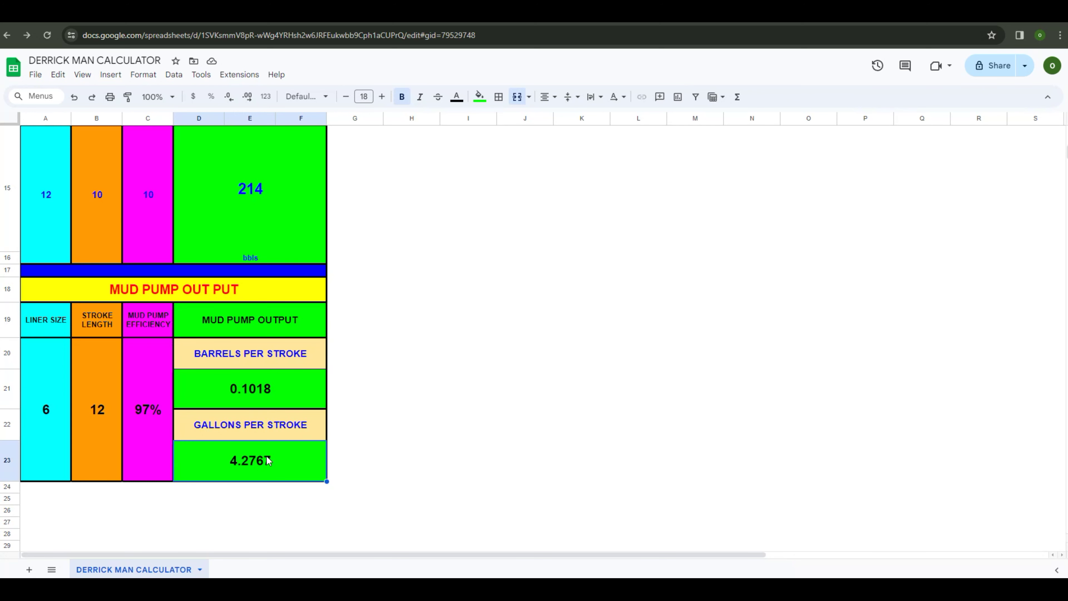
pyautogui.scroll(2, 292, 437)
pyautogui.scroll(5, 292, 438)
pyautogui.scroll(4, 292, 438)
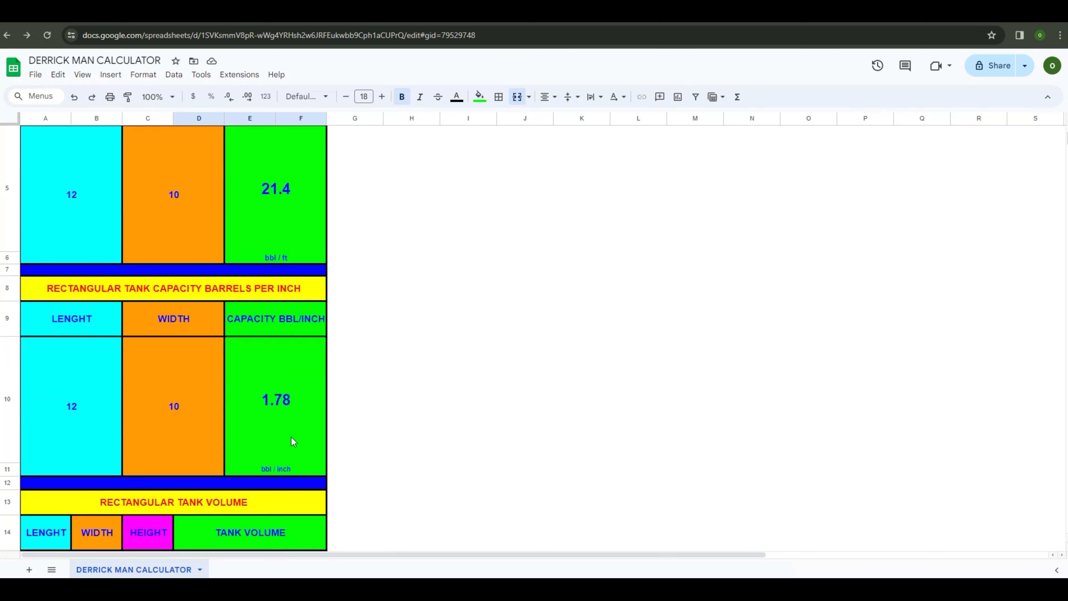
pyautogui.click(281, 374)
pyautogui.scroll(3, 286, 365)
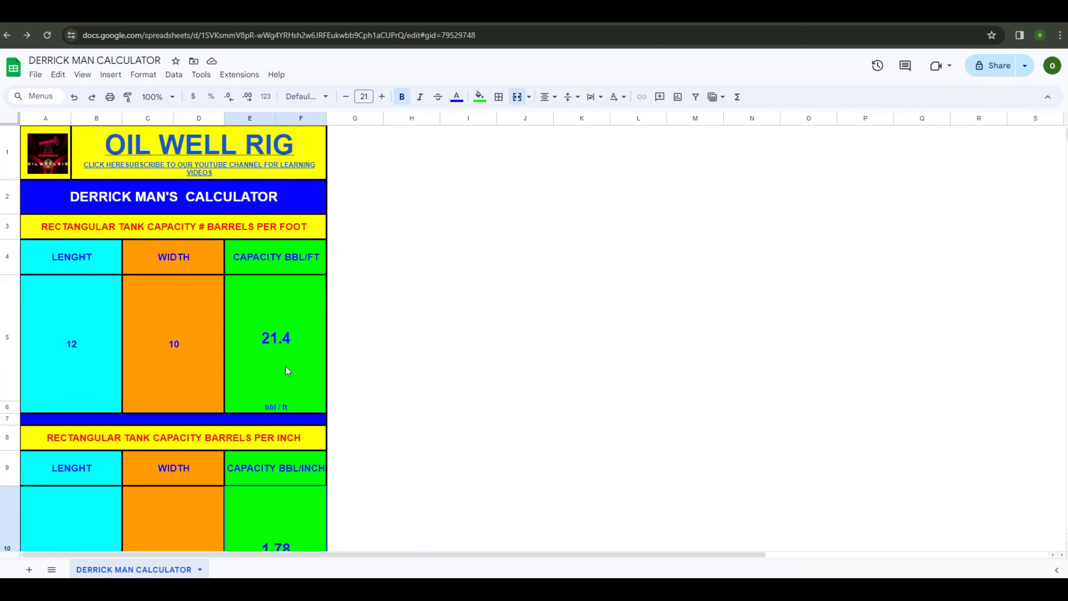
pyautogui.click(267, 306)
pyautogui.click(288, 522)
pyautogui.scroll(-3, 288, 521)
pyautogui.scroll(-3, 288, 522)
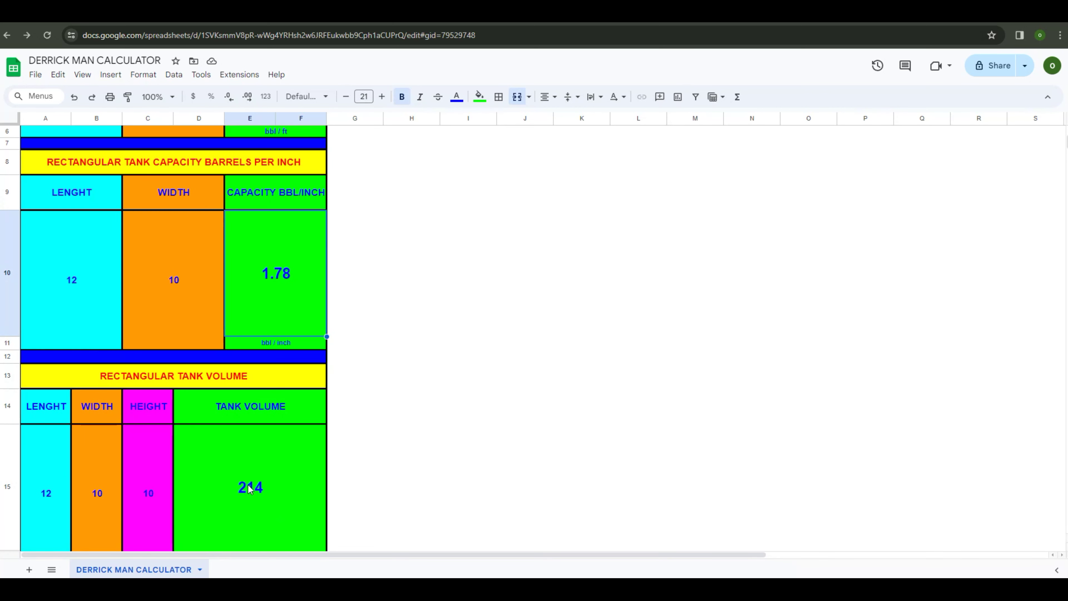
pyautogui.click(289, 520)
pyautogui.scroll(-5, 249, 484)
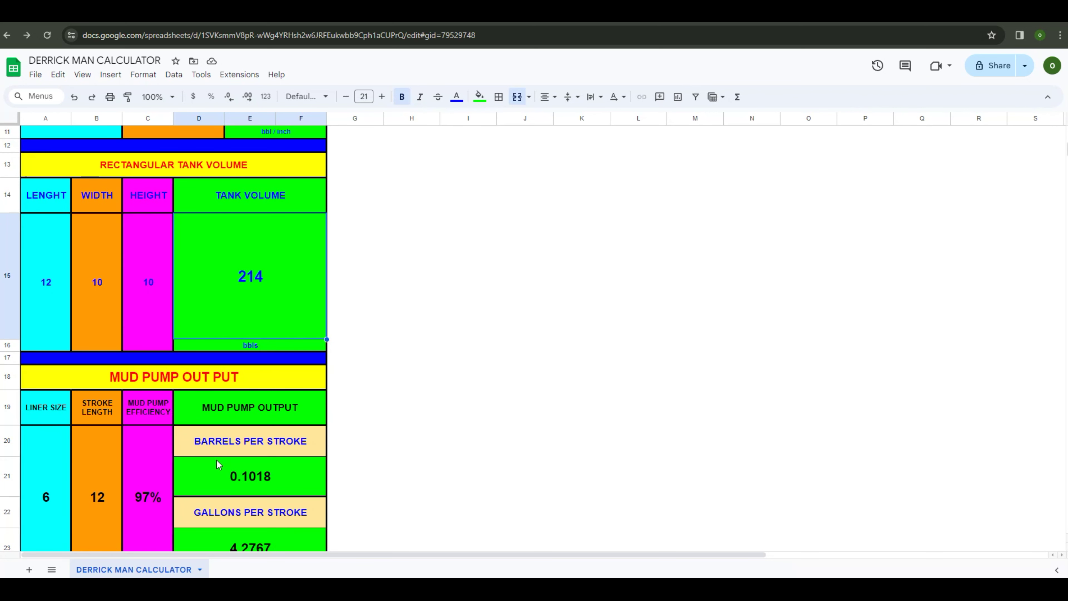
pyautogui.scroll(10, 216, 459)
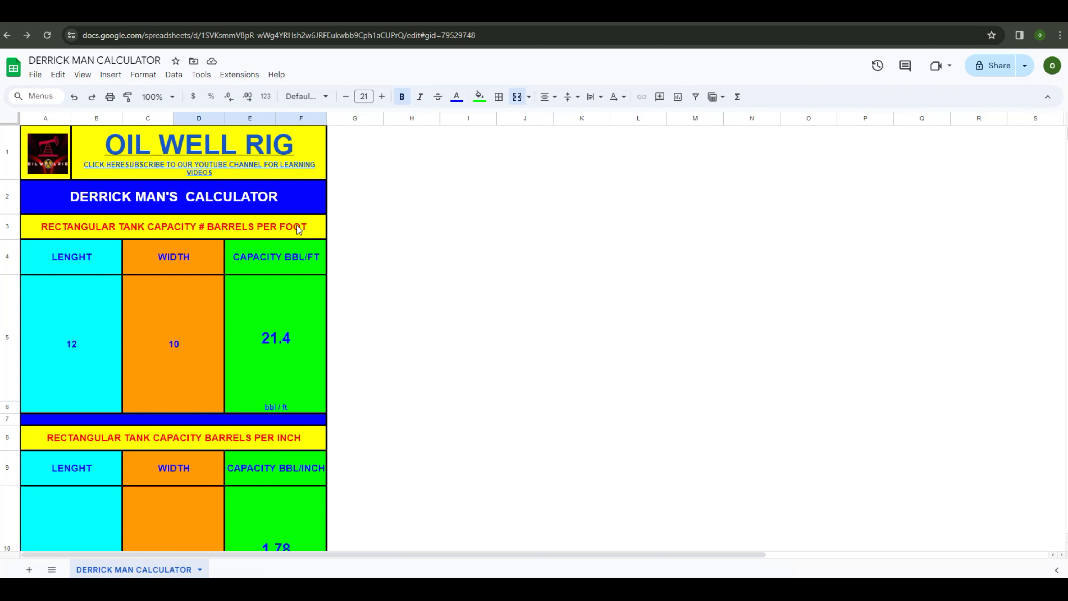
# Change the per-foot tank length from 12 and width from 10 to 15 each, giving 40.1 bbl/ft.
pyautogui.click(74, 339)
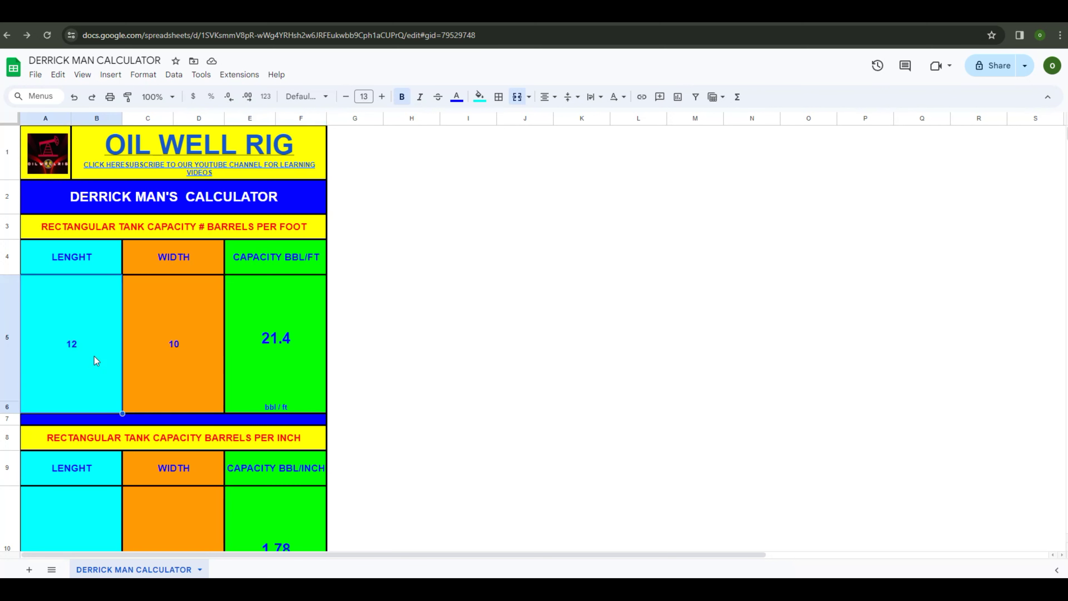
pyautogui.click(182, 343)
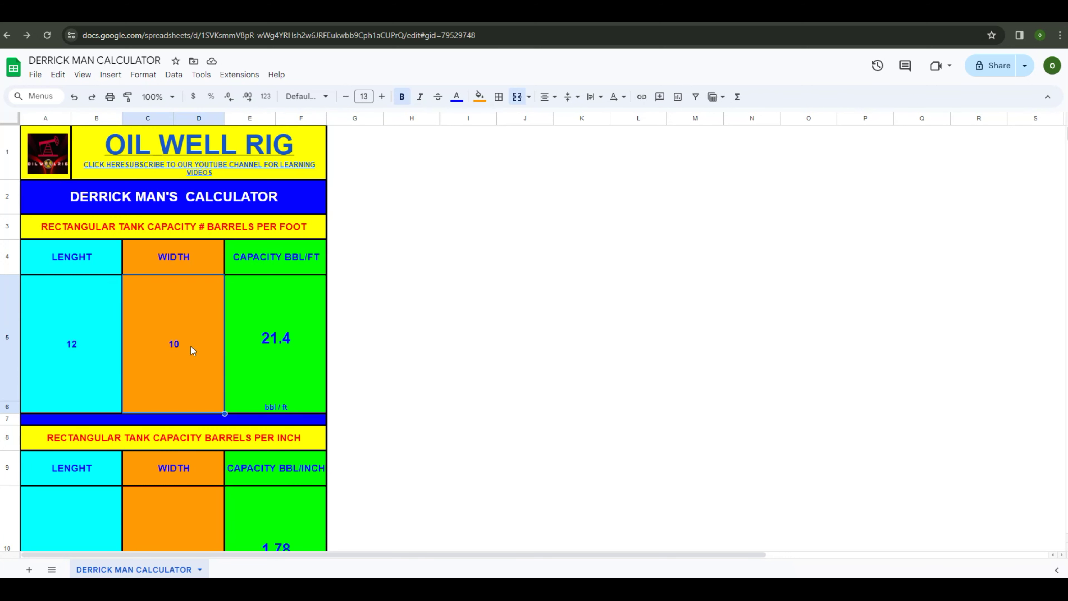
pyautogui.click(75, 354)
pyautogui.write('15')
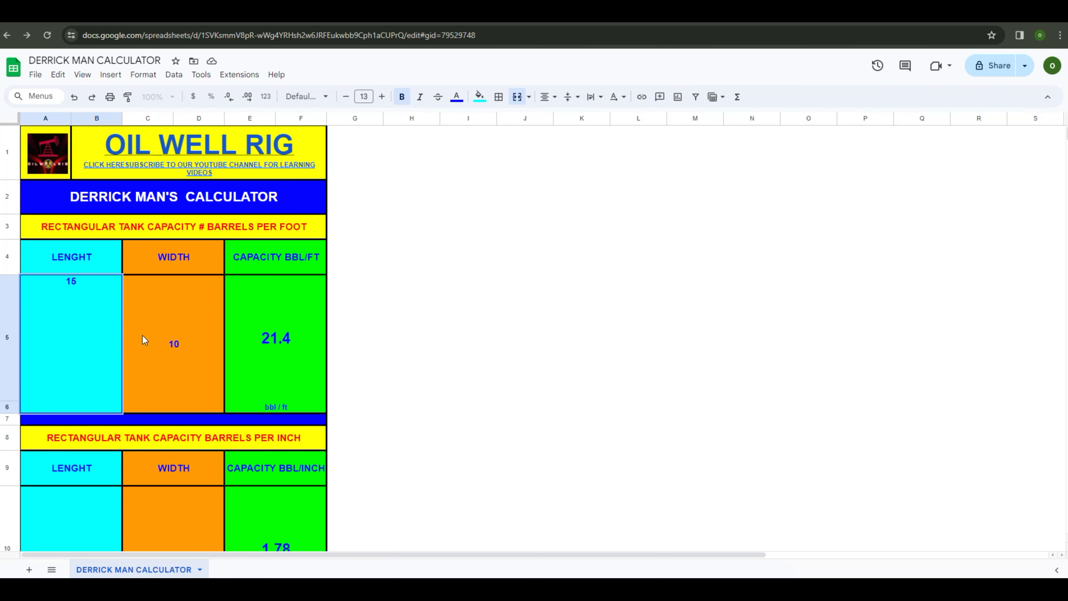
pyautogui.click(182, 314)
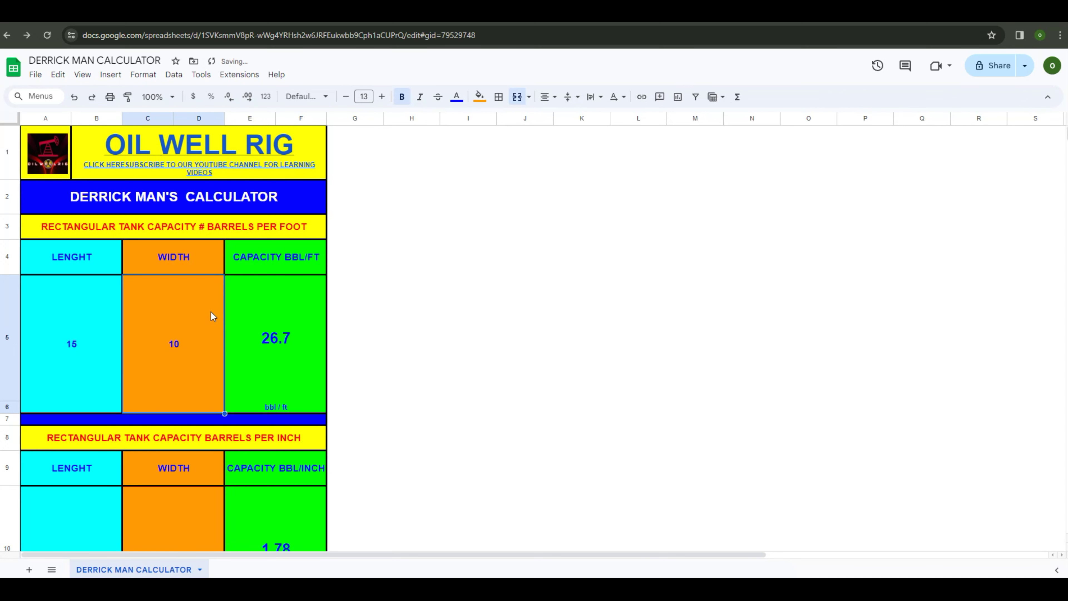
pyautogui.doubleClick(211, 312)
pyautogui.press('BackSpace')
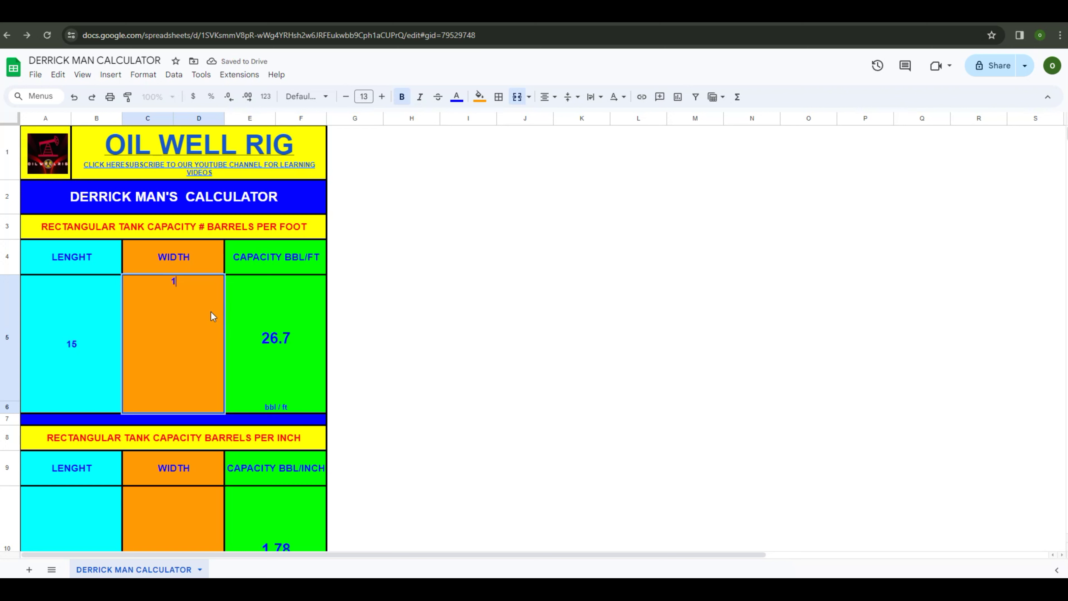
pyautogui.write('5')
pyautogui.press('Return')
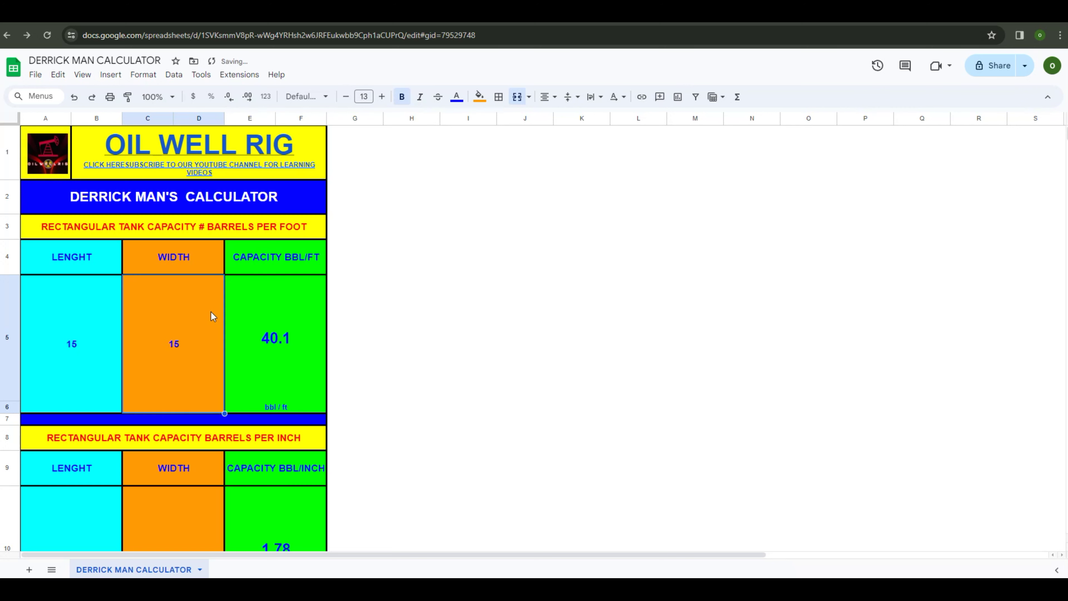
pyautogui.click(278, 371)
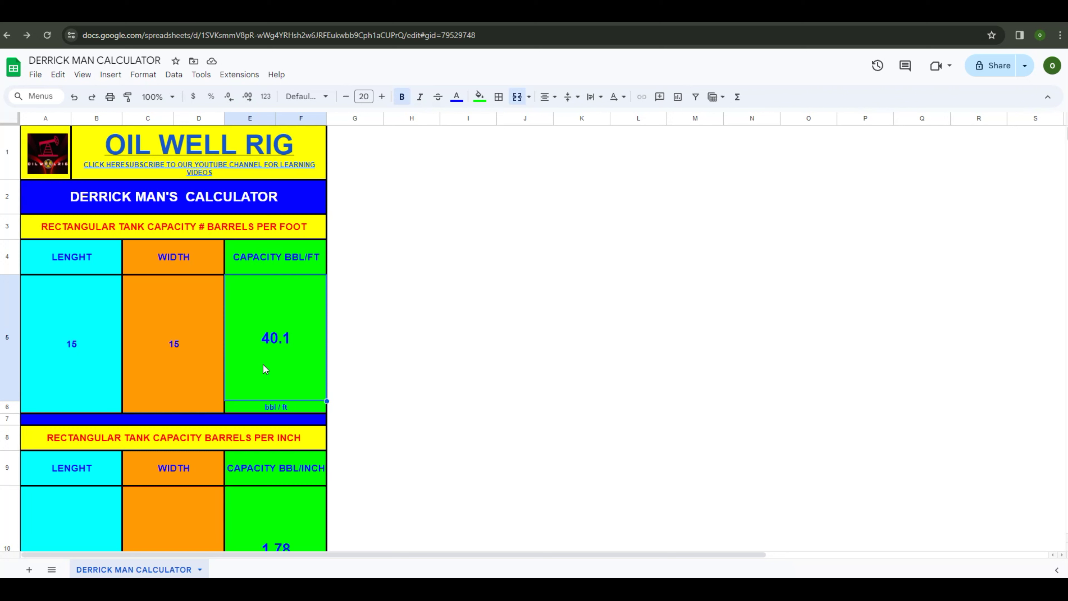
pyautogui.scroll(-3, 264, 366)
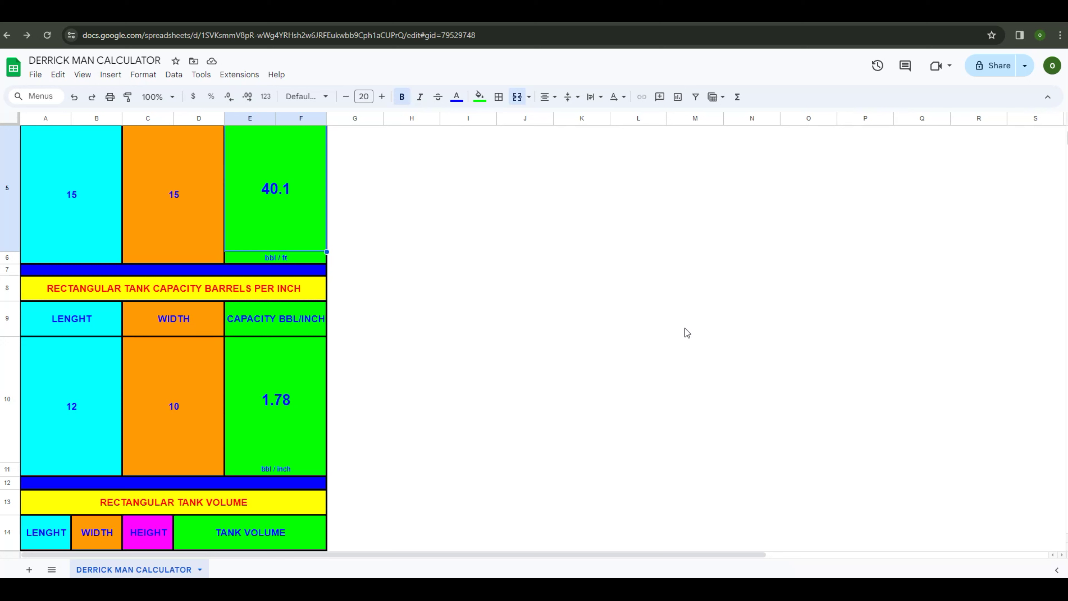
# Enter 15 for the per-inch tank's length and width, giving a capacity of 3.33 bbl/inch.
pyautogui.click(80, 385)
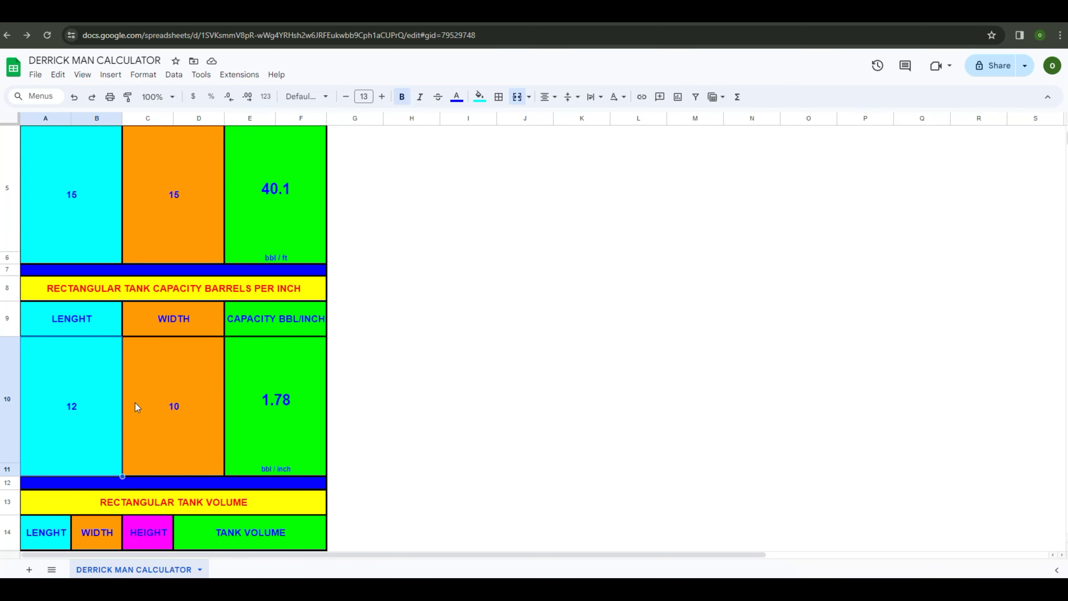
pyautogui.write('15')
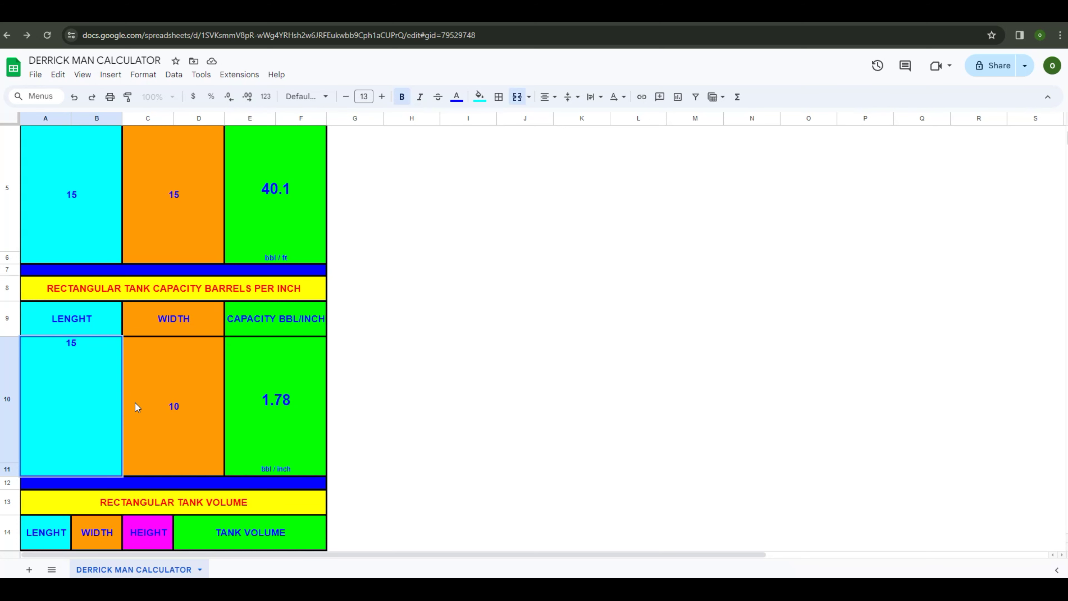
pyautogui.click(190, 372)
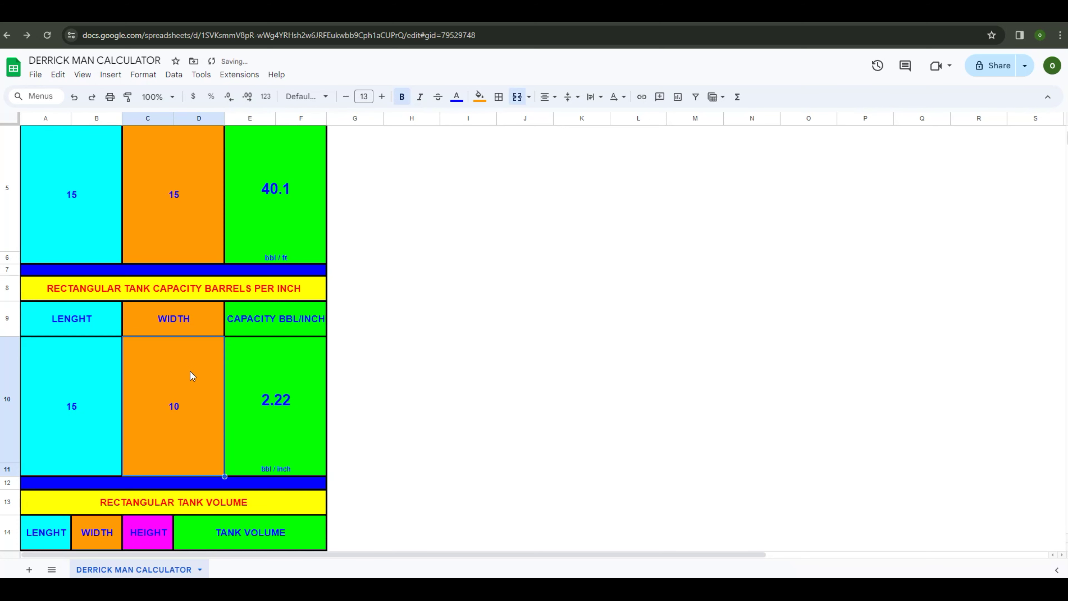
pyautogui.write('1')
pyautogui.press('Return')
pyautogui.click(291, 375)
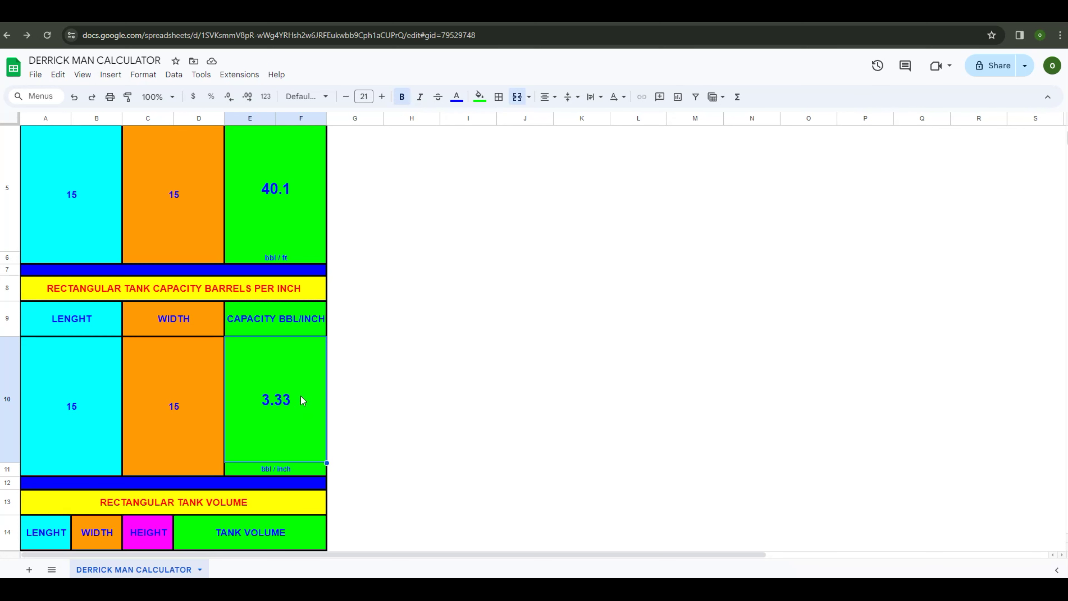
pyautogui.scroll(-3, 302, 401)
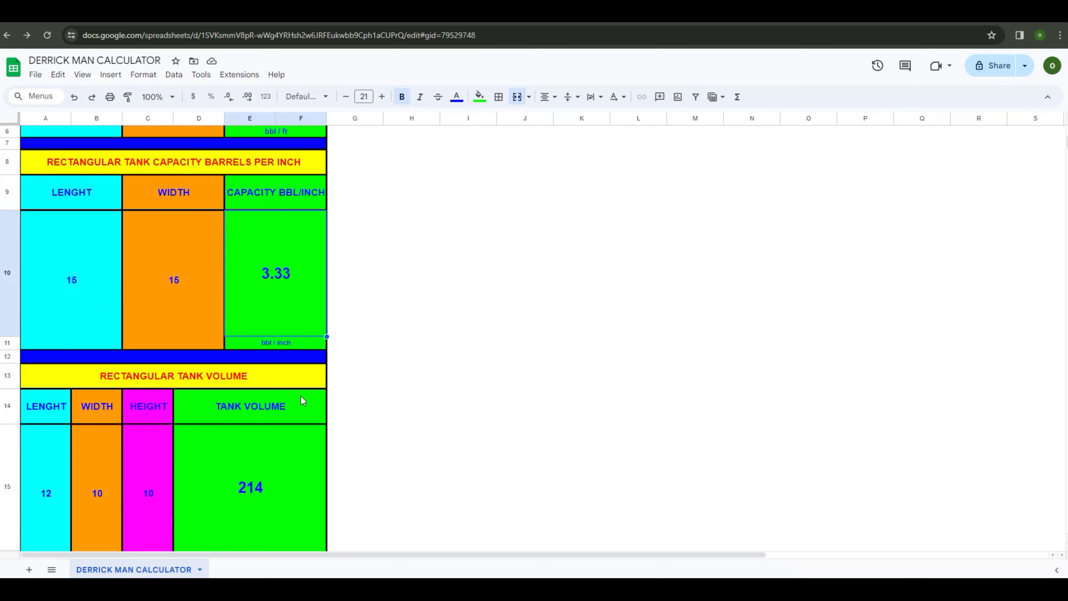
# Enter length 15 and width 15 in the tank volume table with height 10, yielding 401 bbls.
pyautogui.scroll(-2, 303, 401)
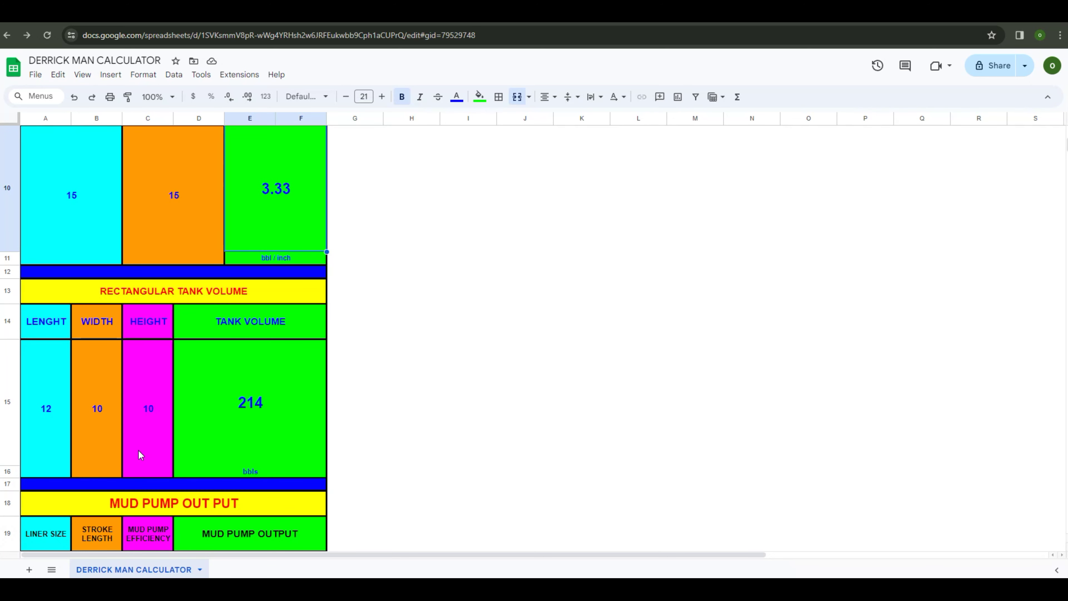
pyautogui.click(57, 401)
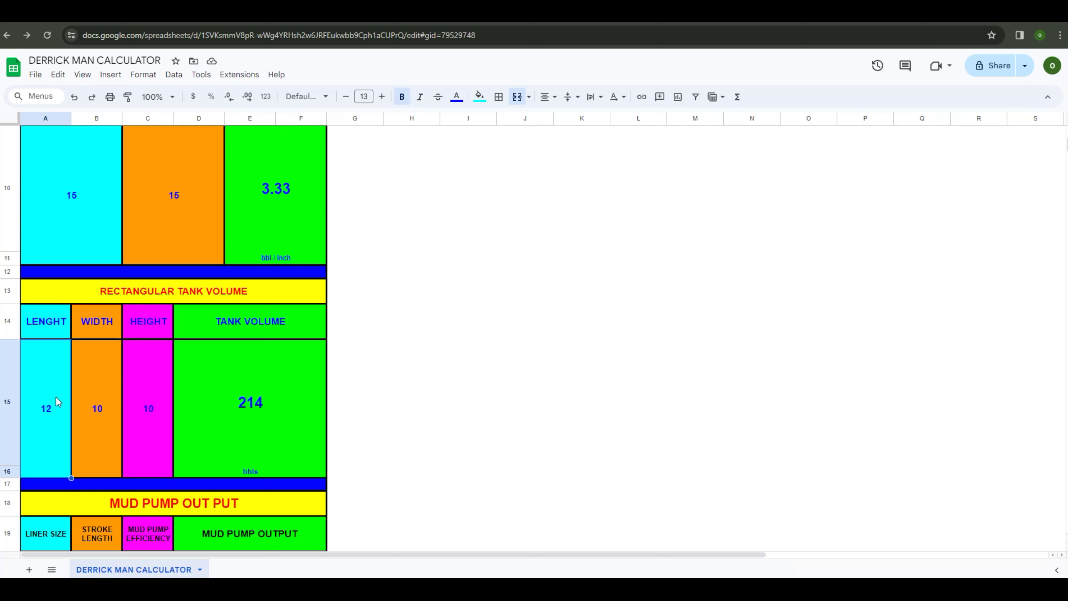
pyautogui.write('15')
pyautogui.click(103, 390)
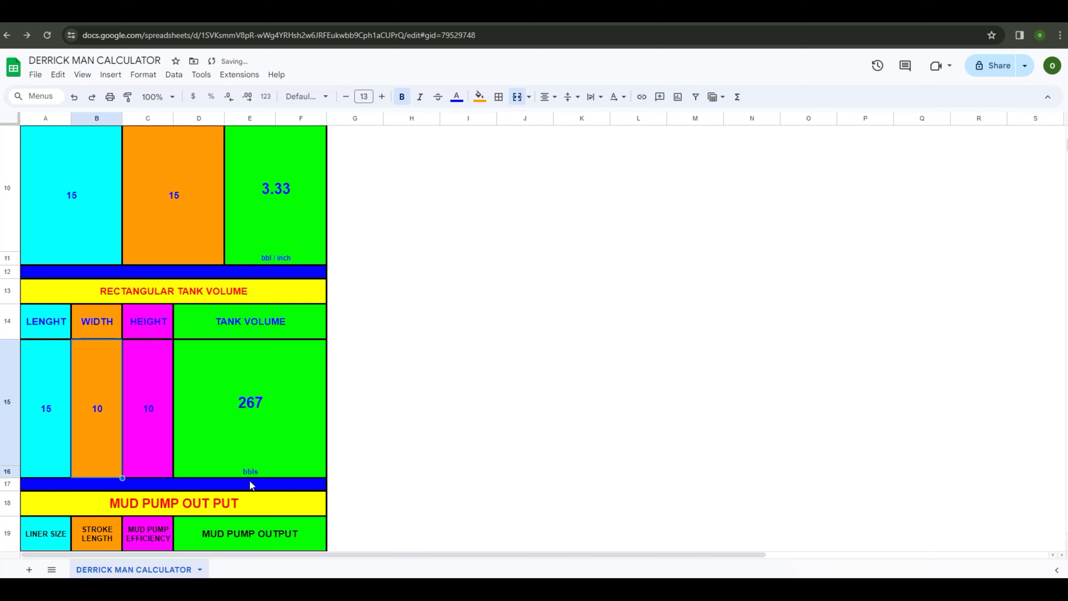
pyautogui.write('15')
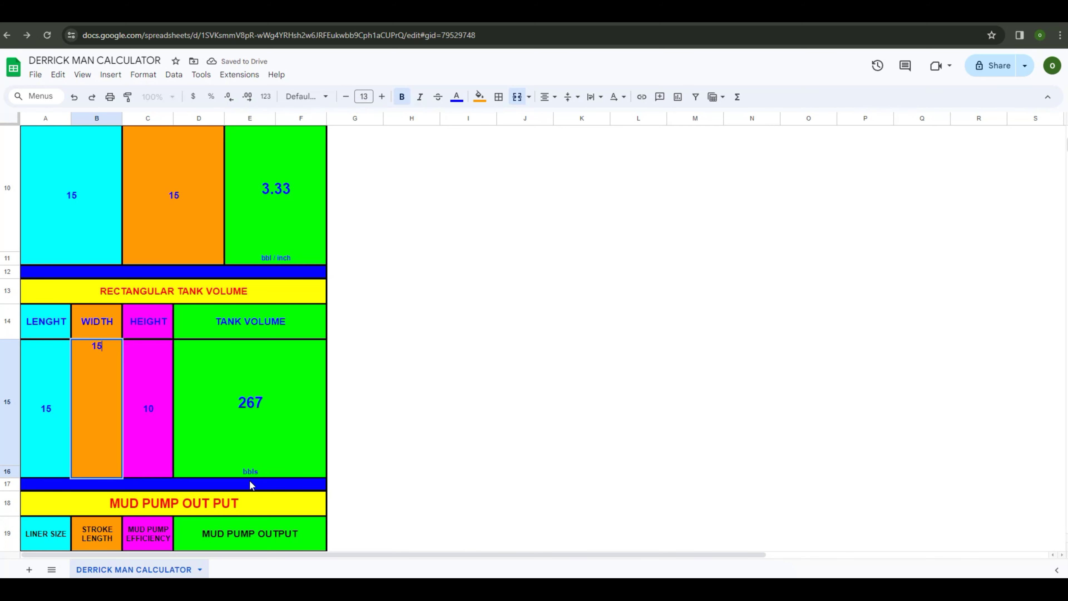
pyautogui.click(148, 395)
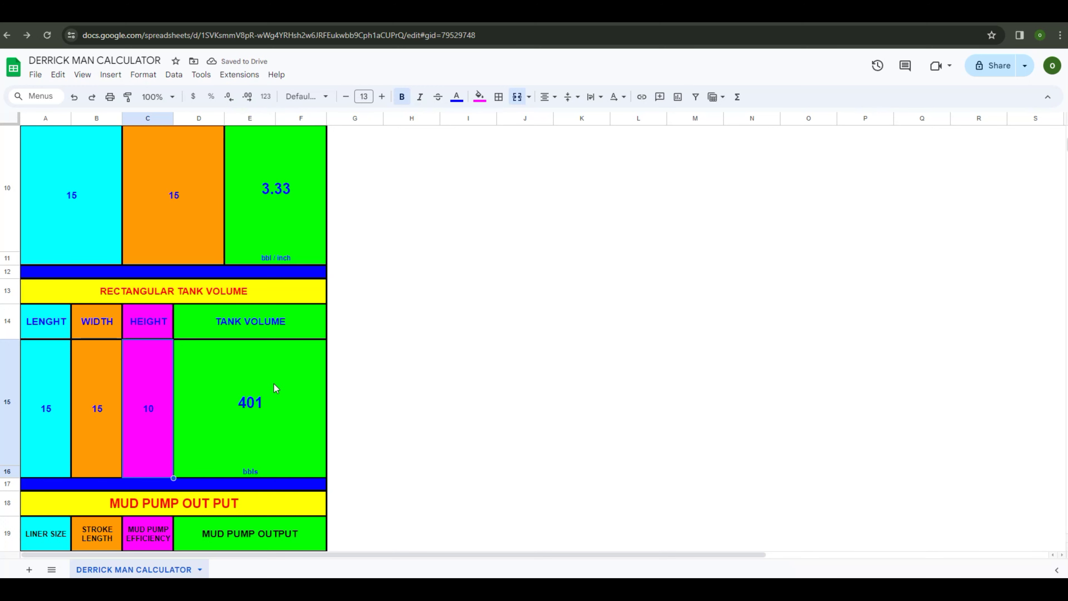
pyautogui.click(290, 418)
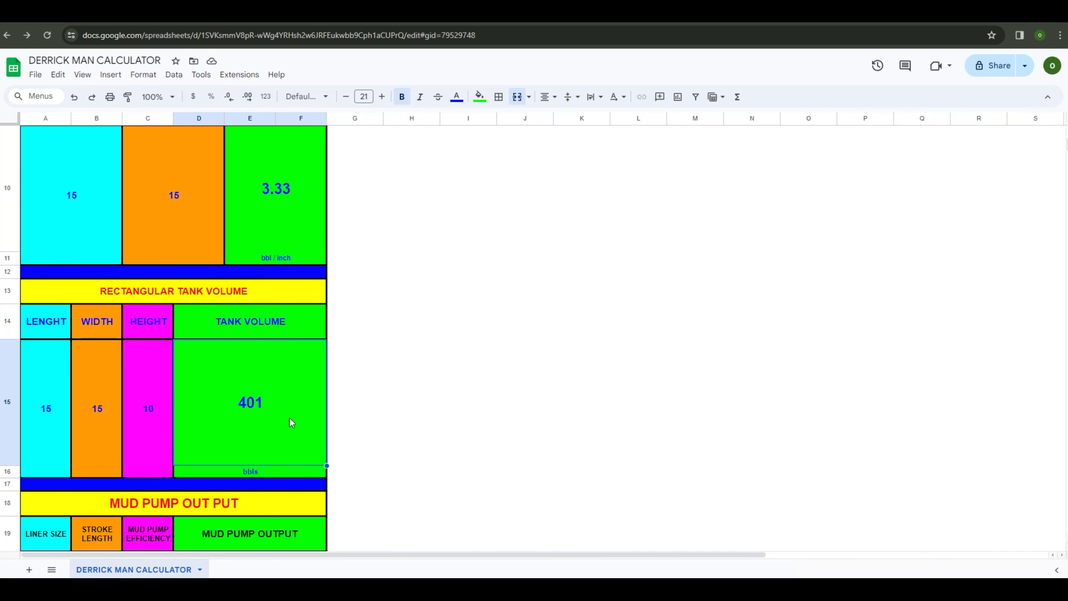
pyautogui.scroll(2, 290, 418)
pyautogui.scroll(4, 290, 418)
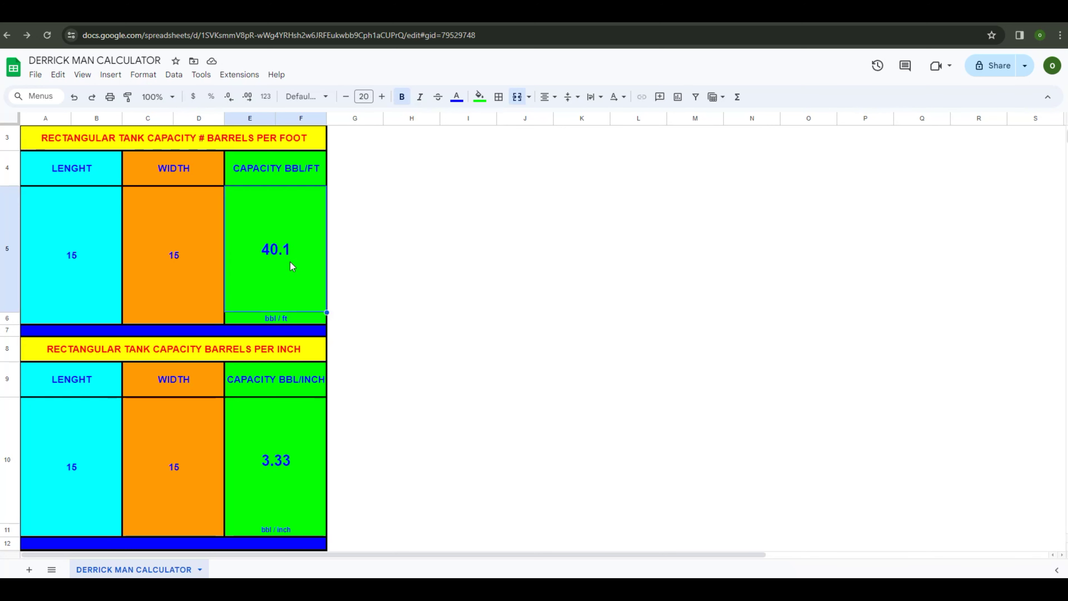
pyautogui.scroll(-10, 291, 262)
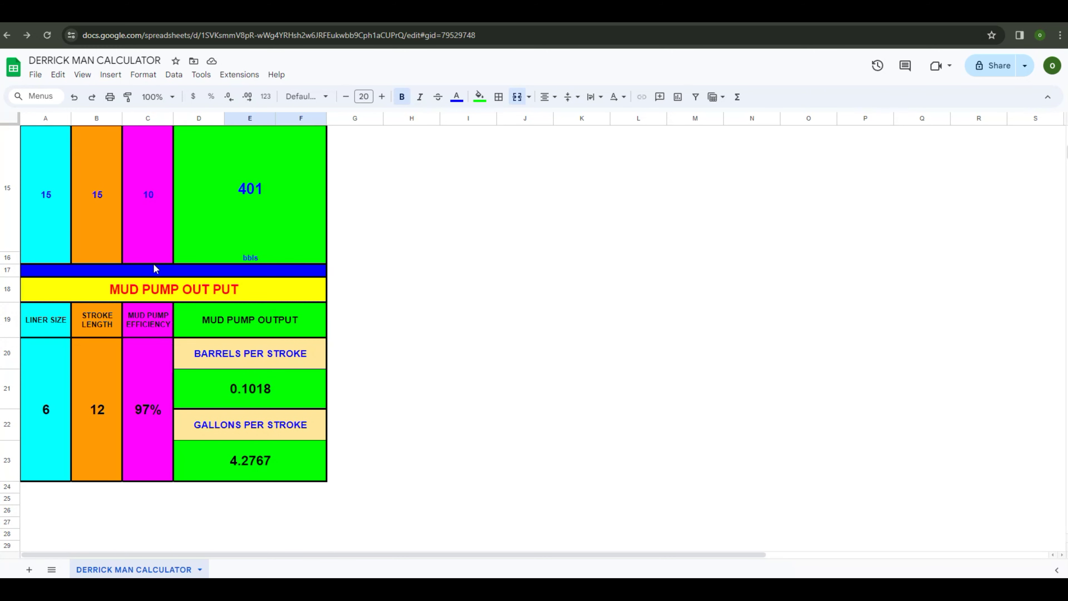
pyautogui.scroll(2, 154, 263)
pyautogui.scroll(3, 130, 246)
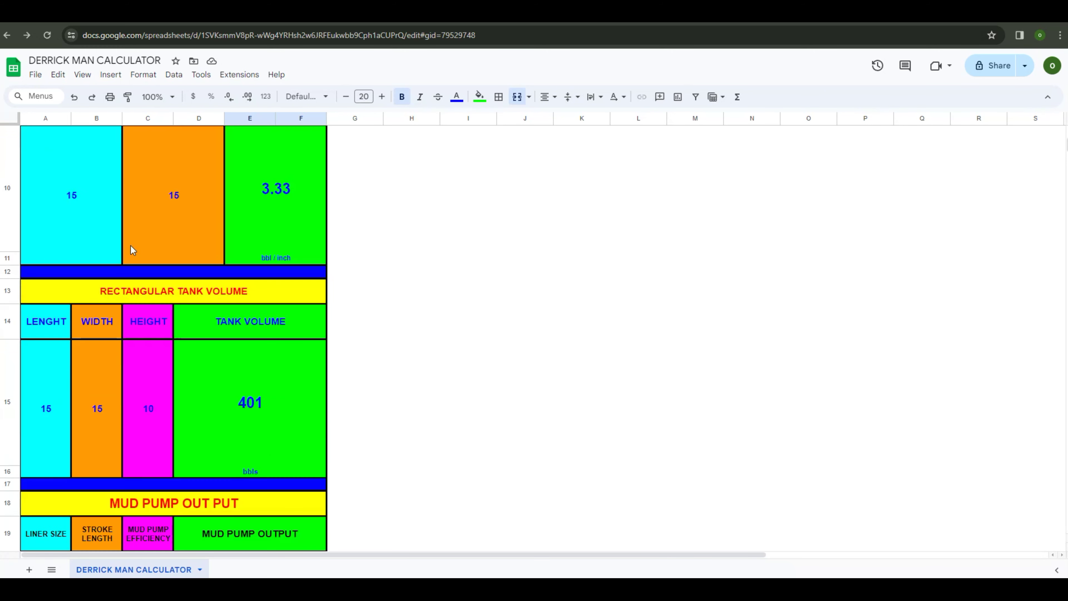
pyautogui.click(151, 380)
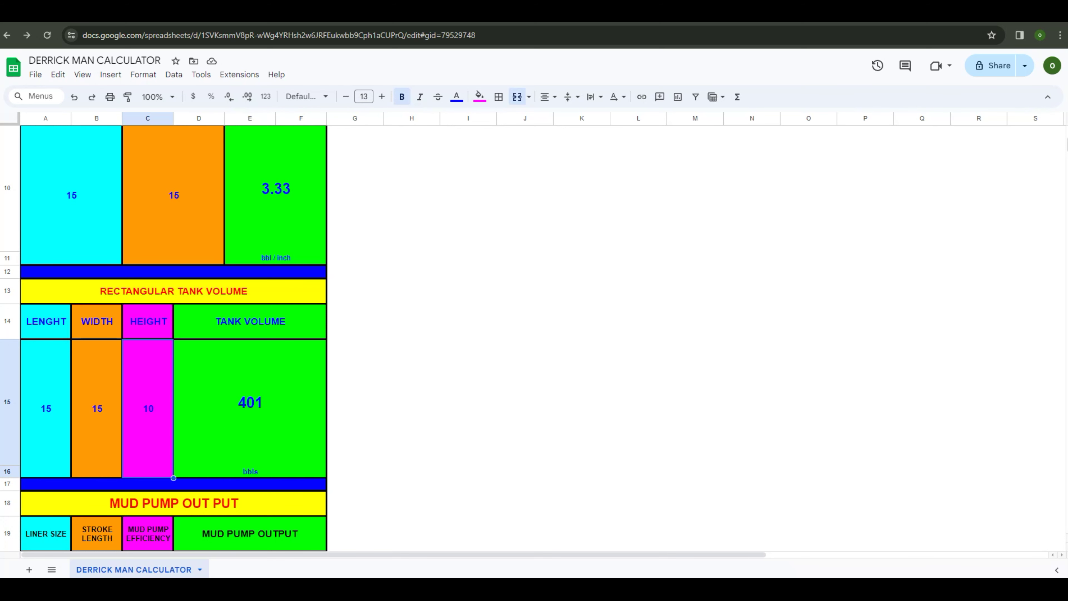
pyautogui.press('super+s')
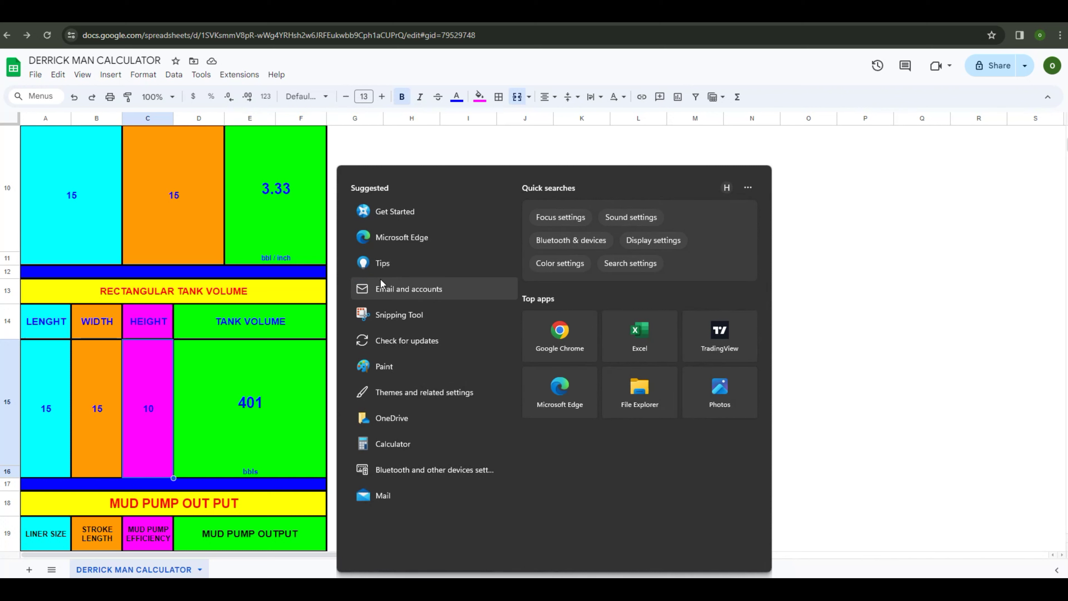
pyautogui.press('Escape')
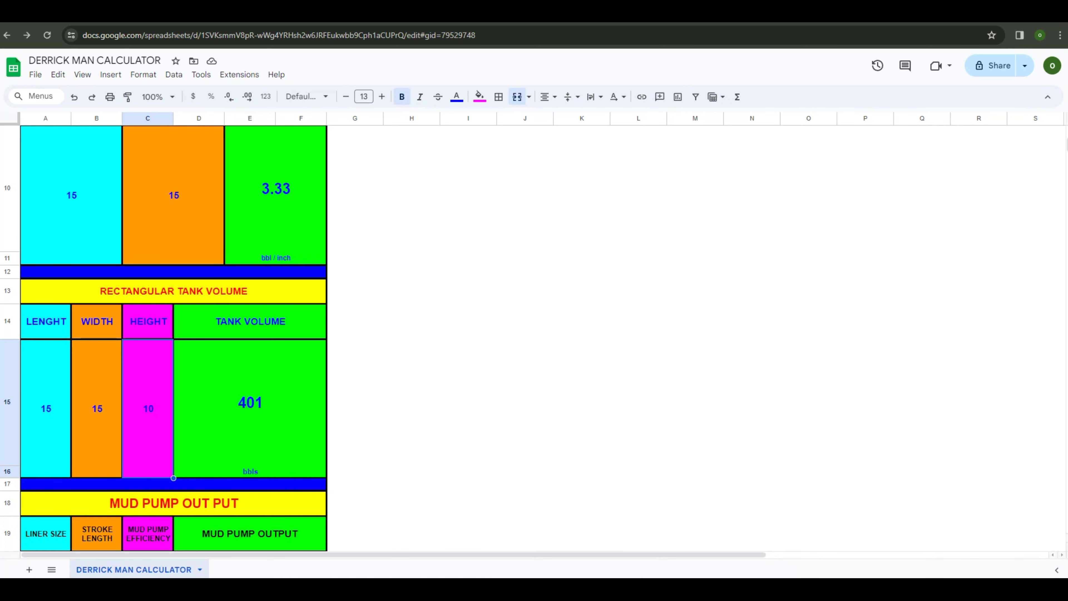
pyautogui.click(242, 446)
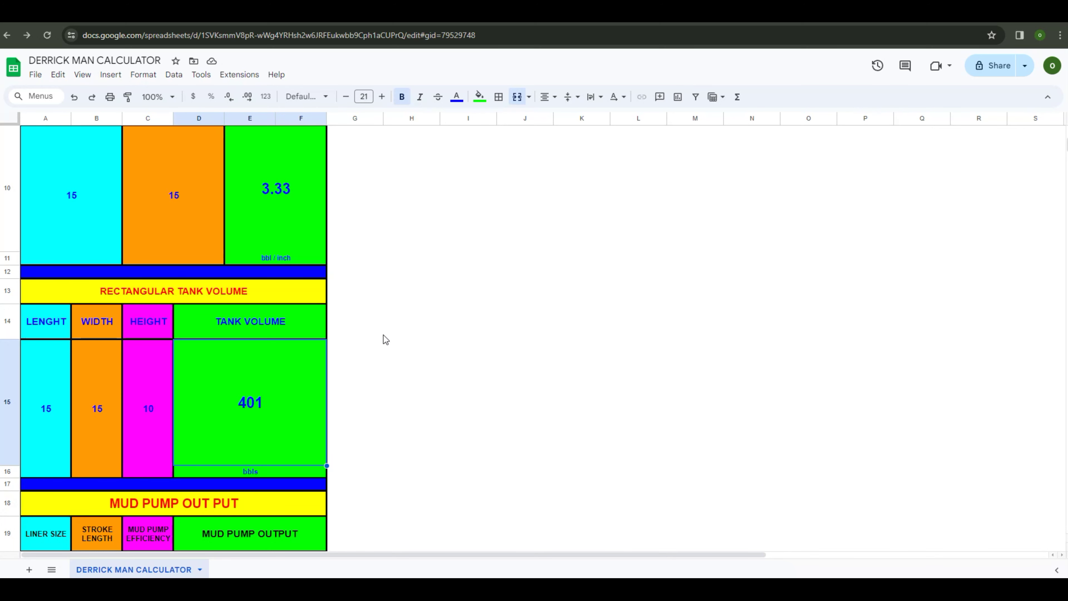
pyautogui.scroll(-5, 385, 339)
pyautogui.scroll(-3, 385, 340)
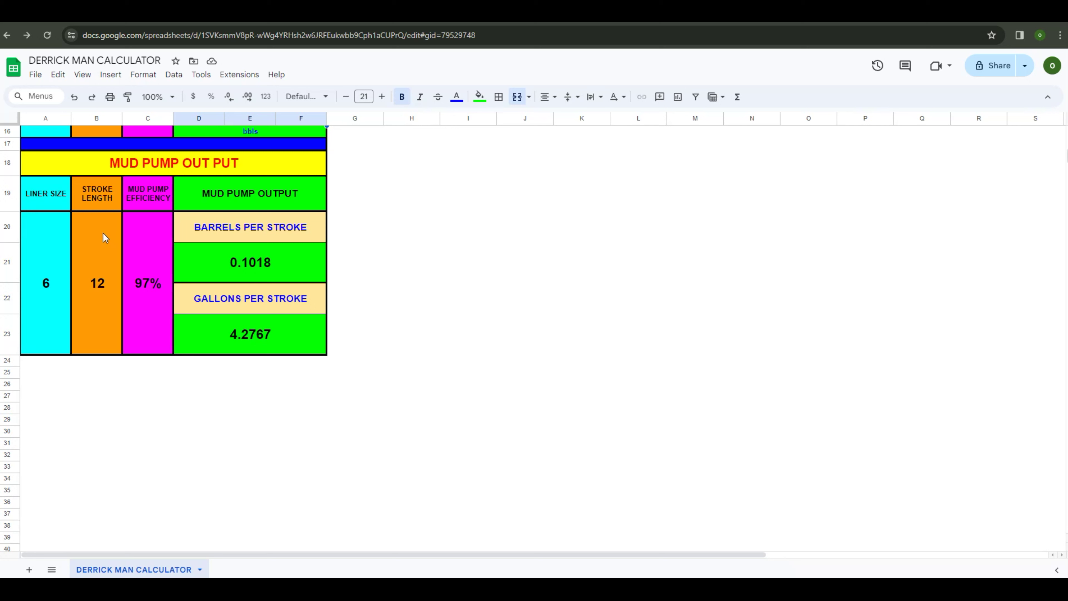
# Change the mud pump liner size to 6.5.
pyautogui.click(41, 253)
pyautogui.click(111, 254)
pyautogui.click(162, 242)
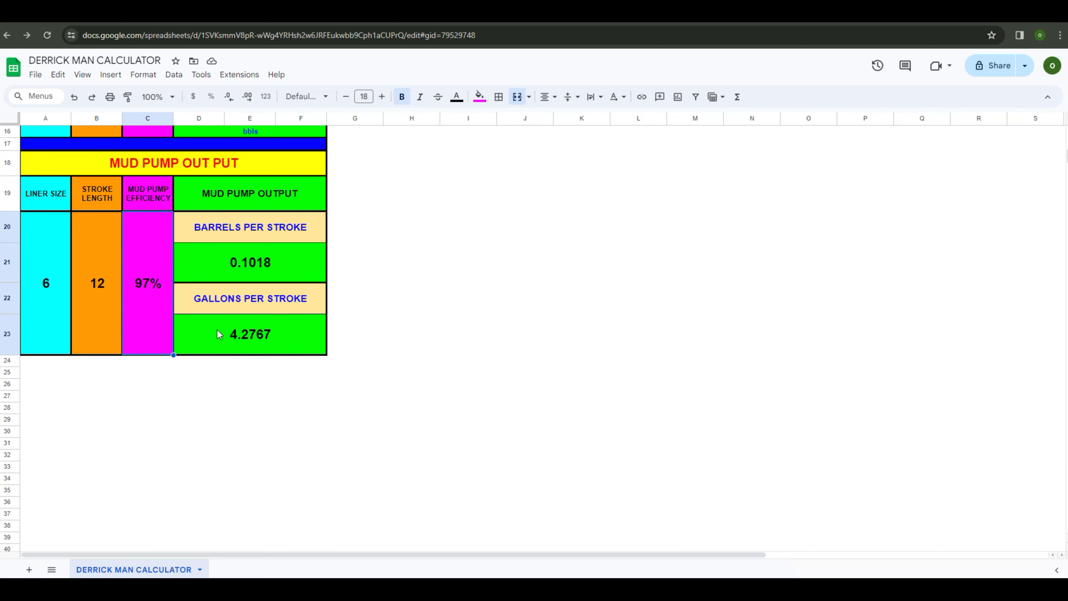
pyautogui.click(41, 257)
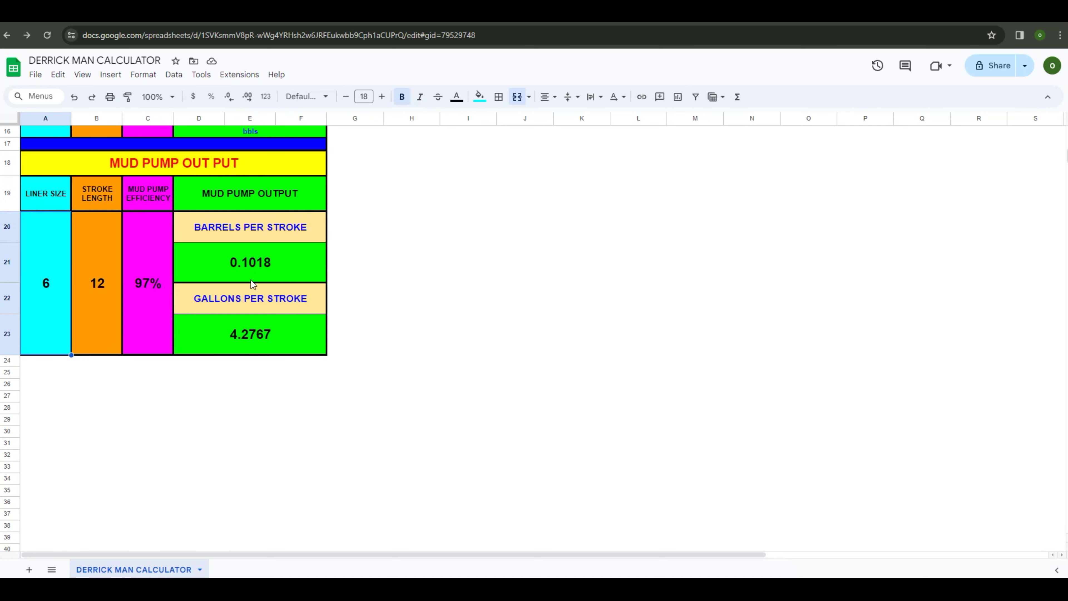
pyautogui.write('6.5')
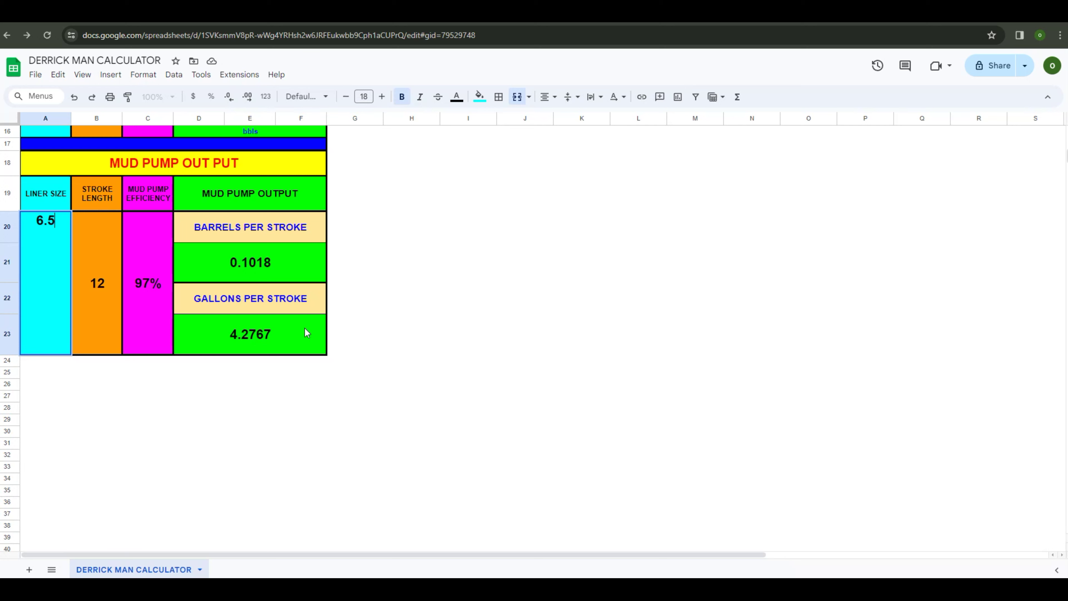
# Try a stroke length of 11 and a pump efficiency of 95%.
pyautogui.click(108, 233)
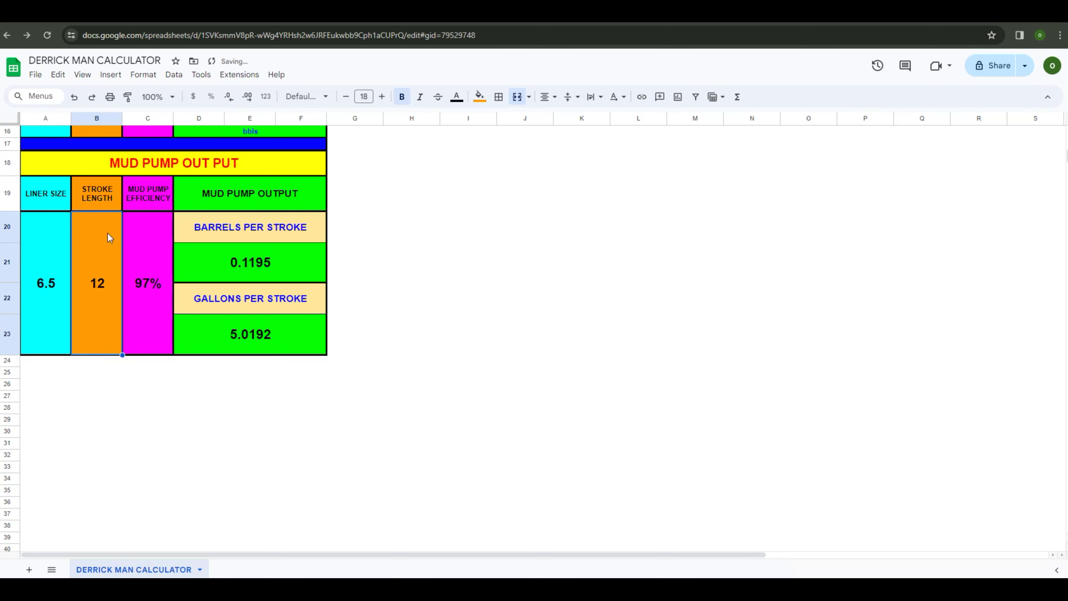
pyautogui.write('11')
pyautogui.press('Return')
pyautogui.click(148, 241)
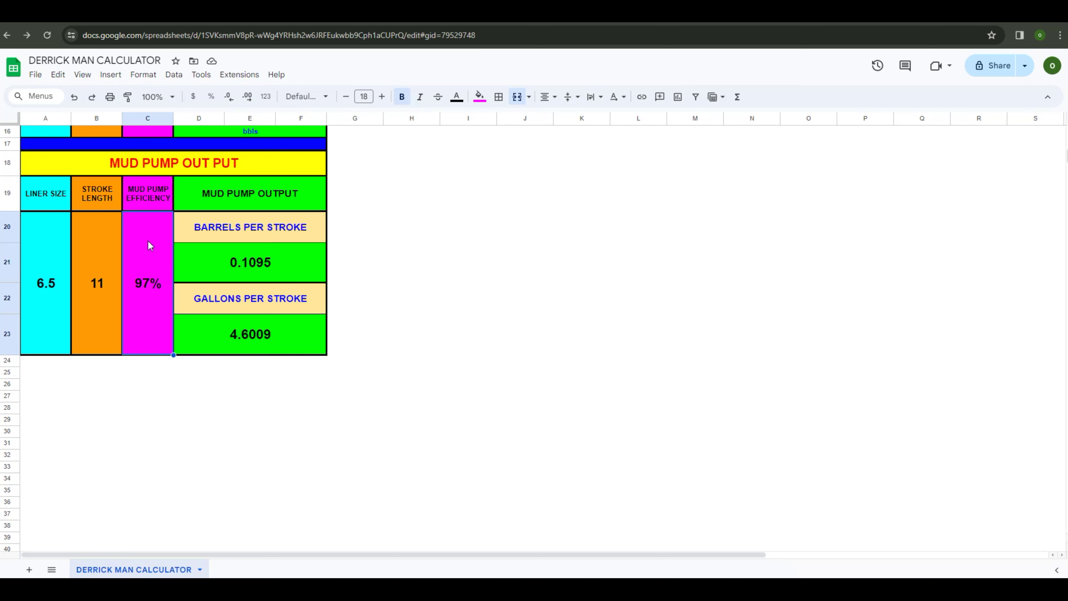
pyautogui.write('95%')
pyautogui.press('Return')
# Restore the efficiency to 97% and stroke length to 12, then review the three pump inputs.
pyautogui.write('97')
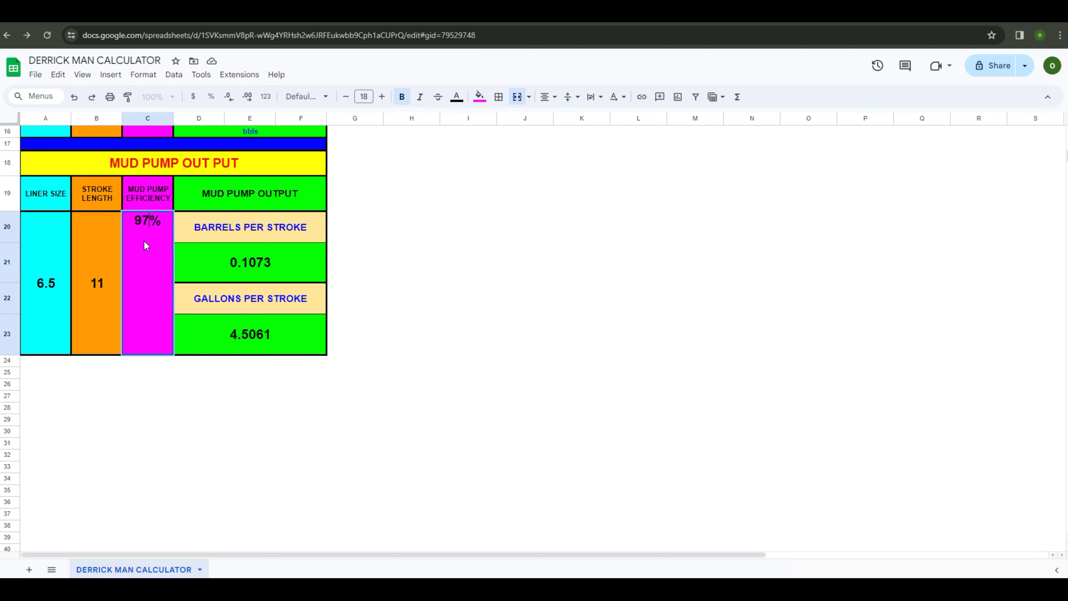
pyautogui.press('Return')
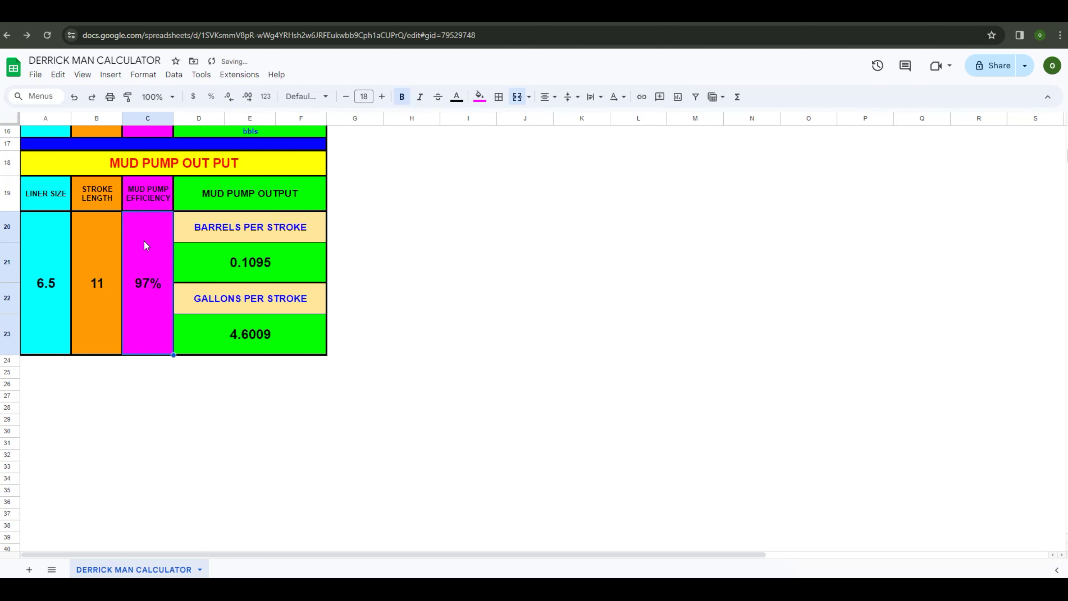
pyautogui.click(104, 284)
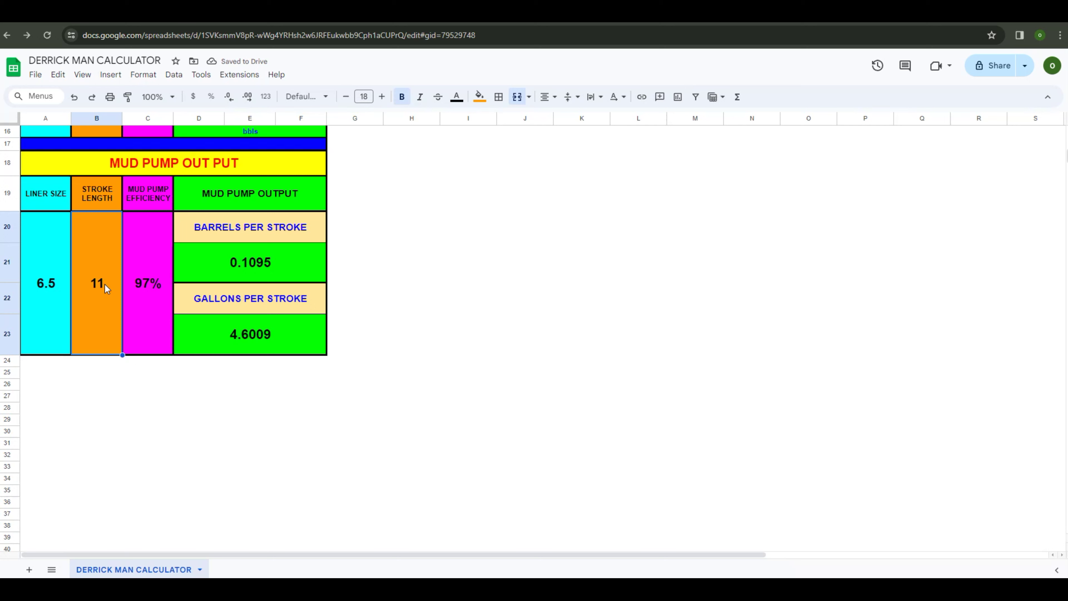
pyautogui.write('12')
pyautogui.press('Return')
pyautogui.moveTo(36, 230); pyautogui.dragTo(133, 247)
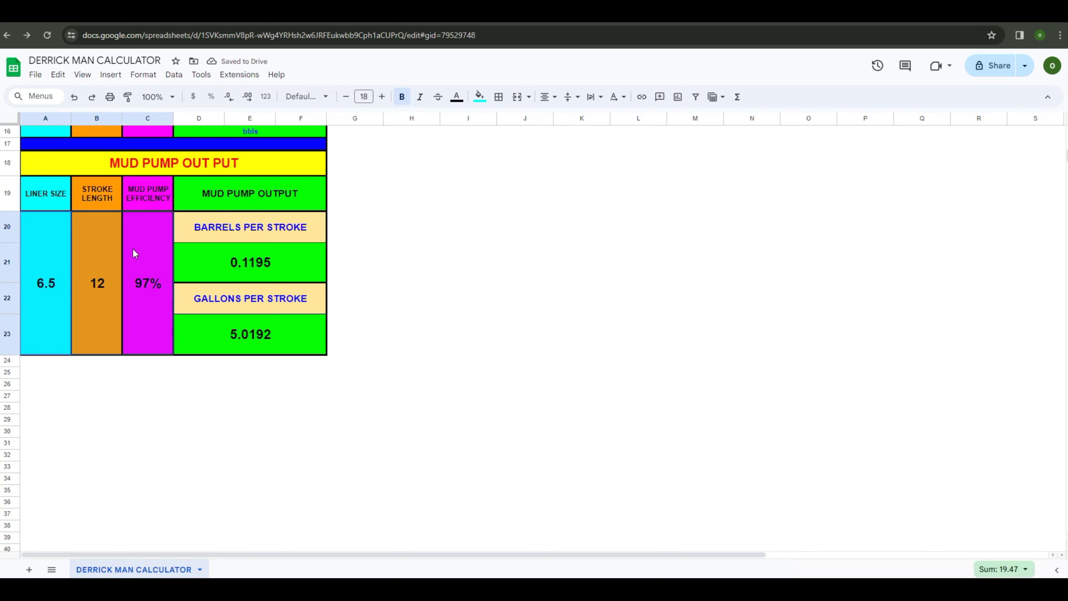
pyautogui.click(108, 440)
pyautogui.scroll(5, 70, 284)
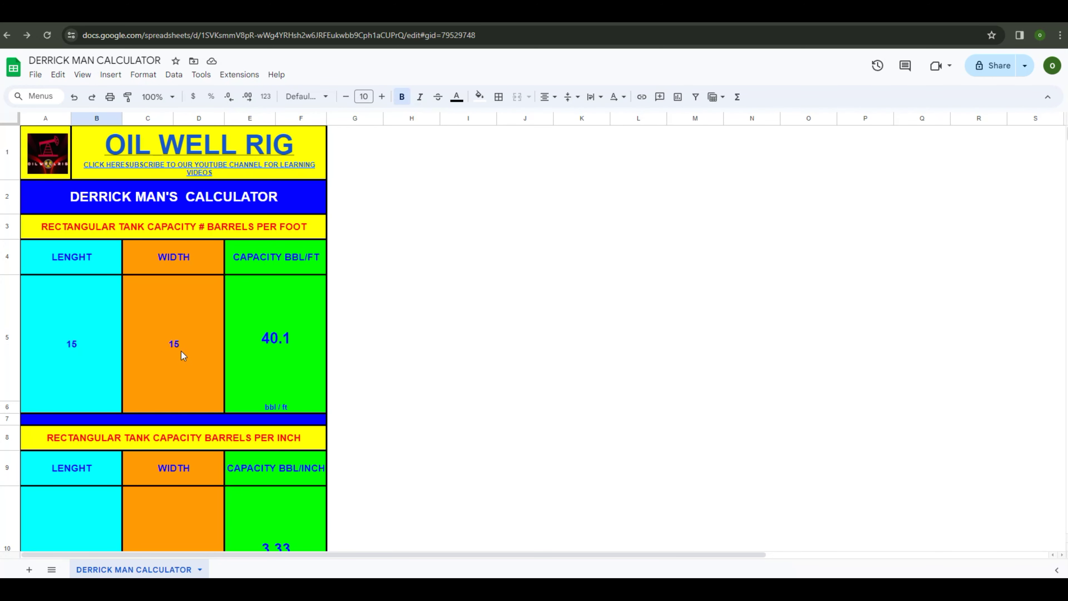
pyautogui.scroll(-3, 179, 346)
pyautogui.scroll(-5, 179, 345)
pyautogui.scroll(-3, 178, 346)
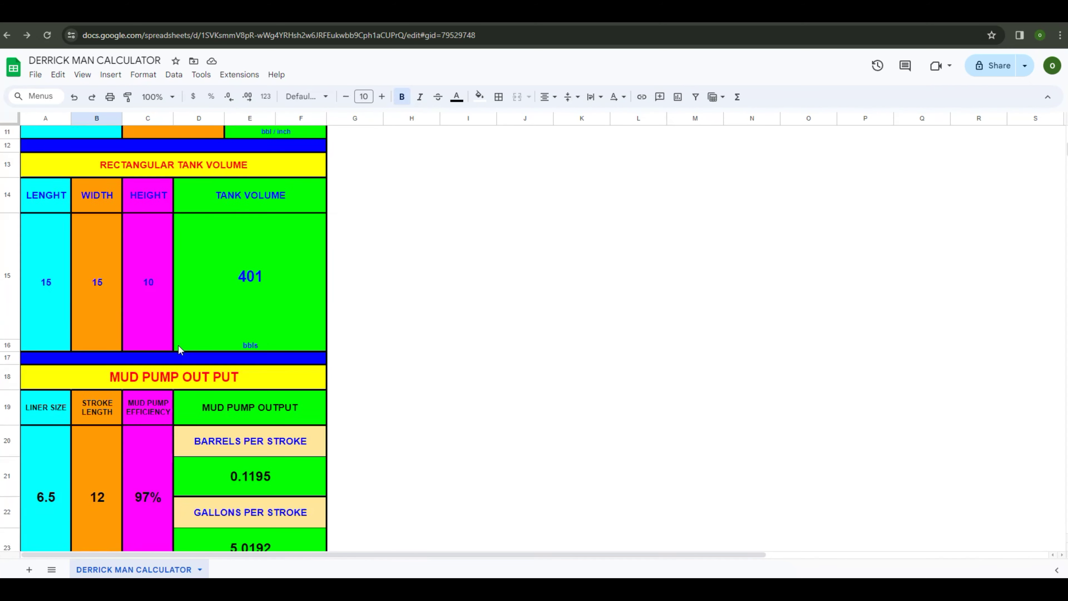
pyautogui.scroll(-2, 179, 345)
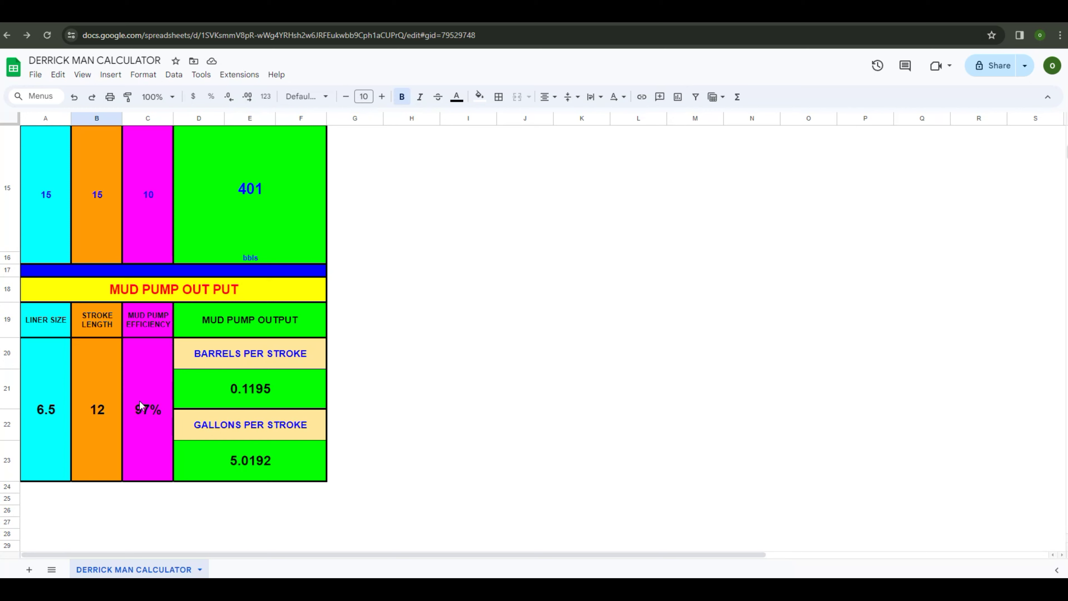
pyautogui.scroll(5, 158, 383)
pyautogui.scroll(3, 158, 383)
pyautogui.scroll(5, 157, 384)
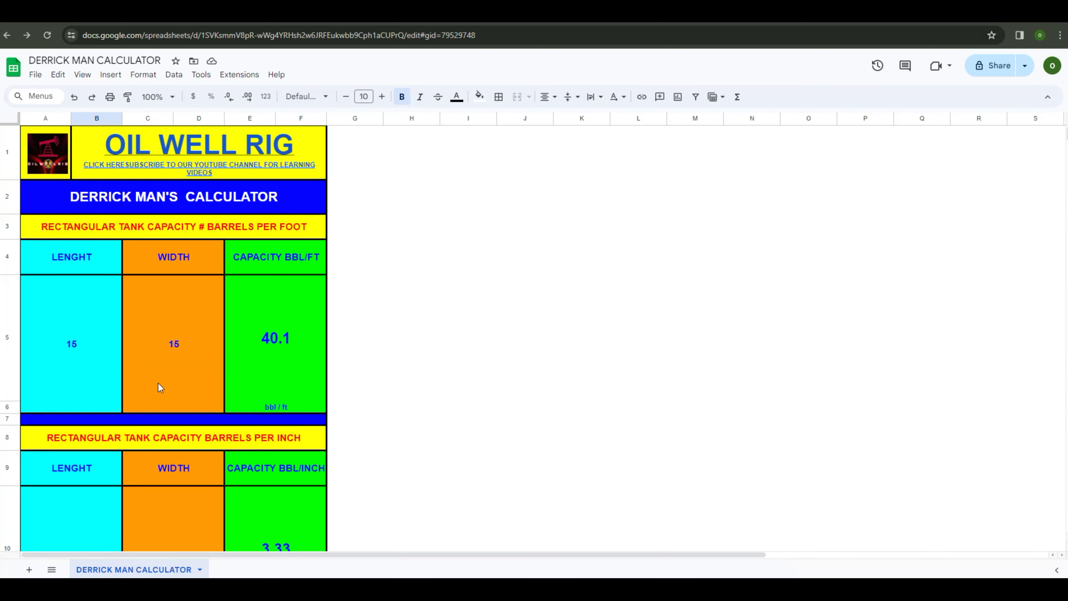